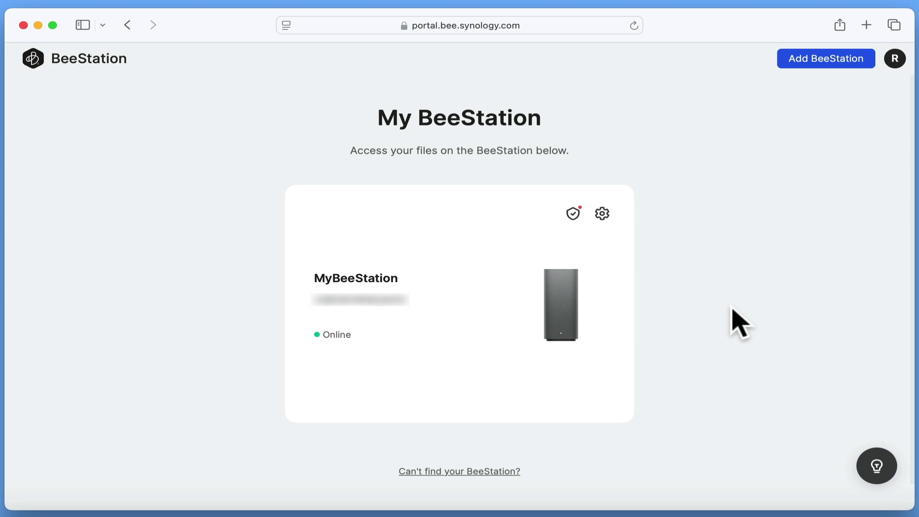
Bring up the gear icon on the MyBeeStation device card
mouse_move(615, 239)
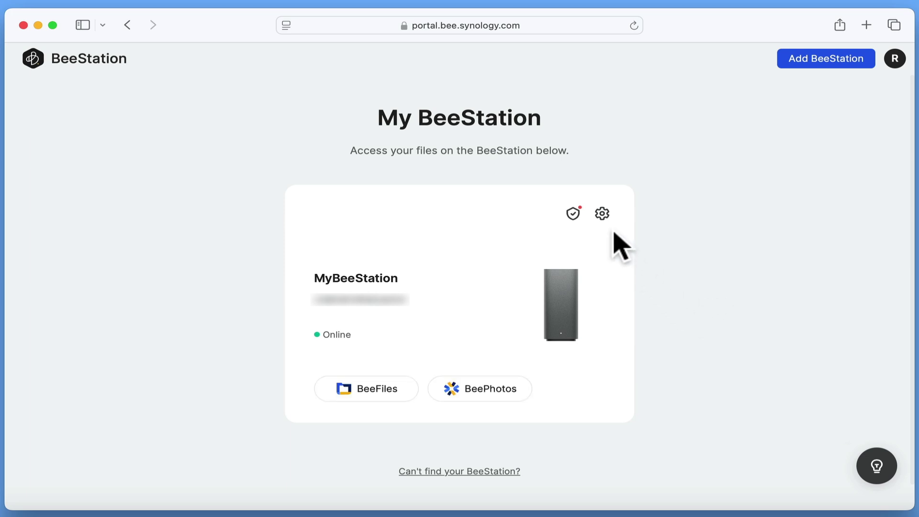
Open MyBeeStation's System Settings at Advanced Settings > Local Access
left_click(605, 223)
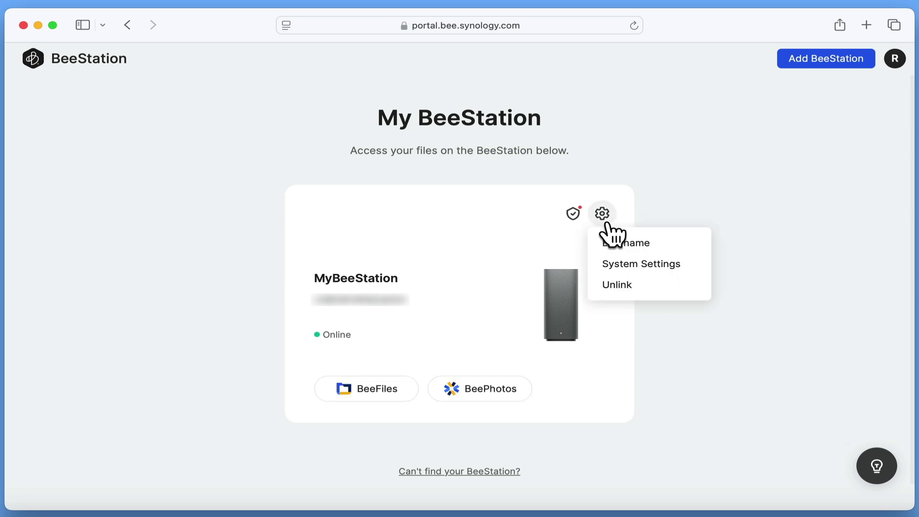
left_click(644, 271)
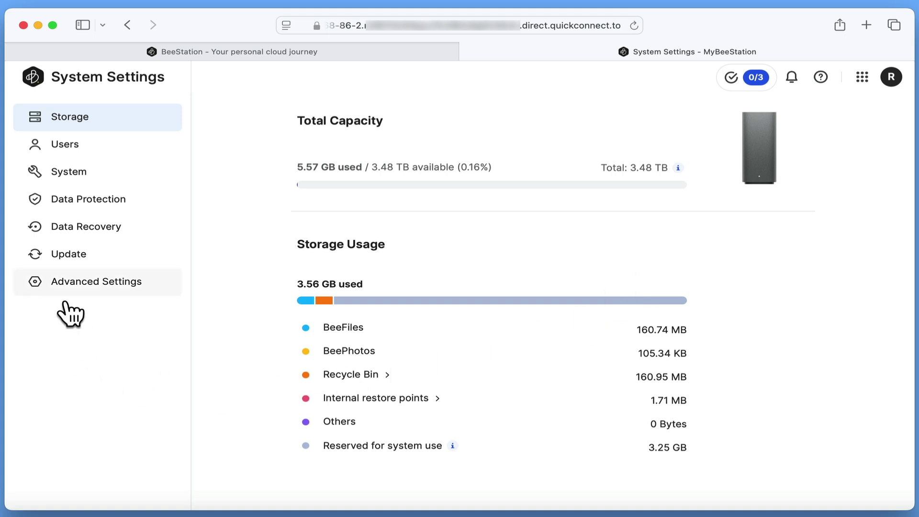
left_click(116, 293)
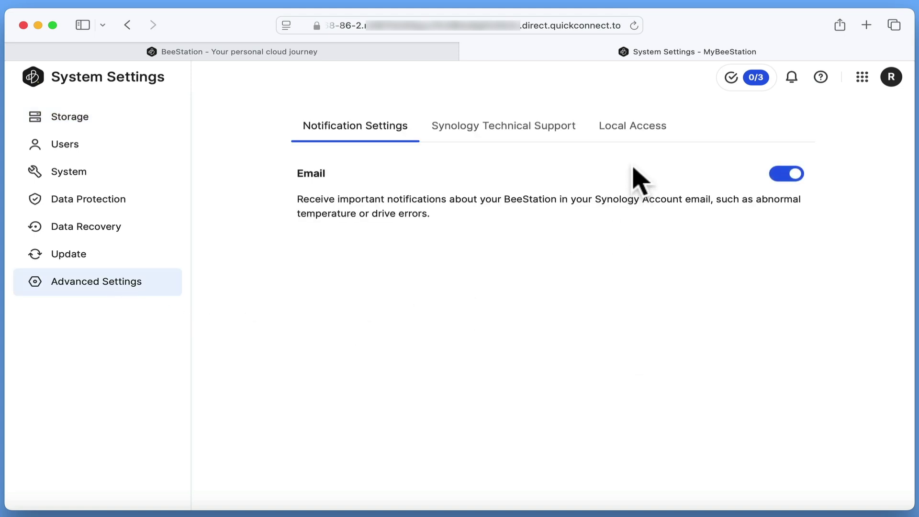
left_click(647, 136)
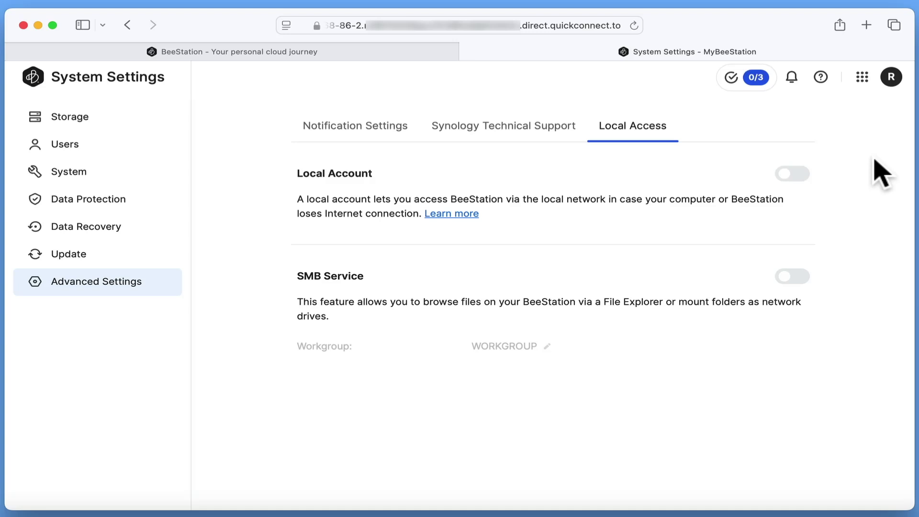
Turn on Local Account and enter a new user name with a matching password
left_click(802, 173)
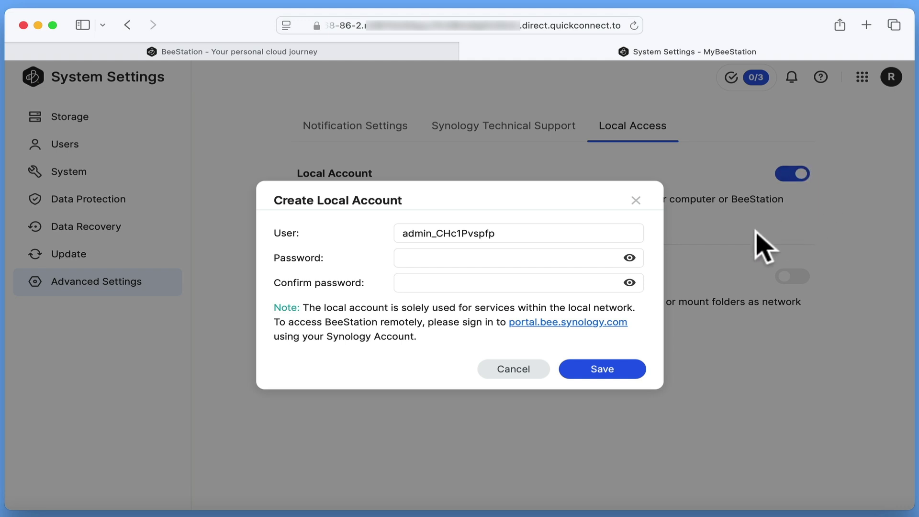
left_click(587, 223)
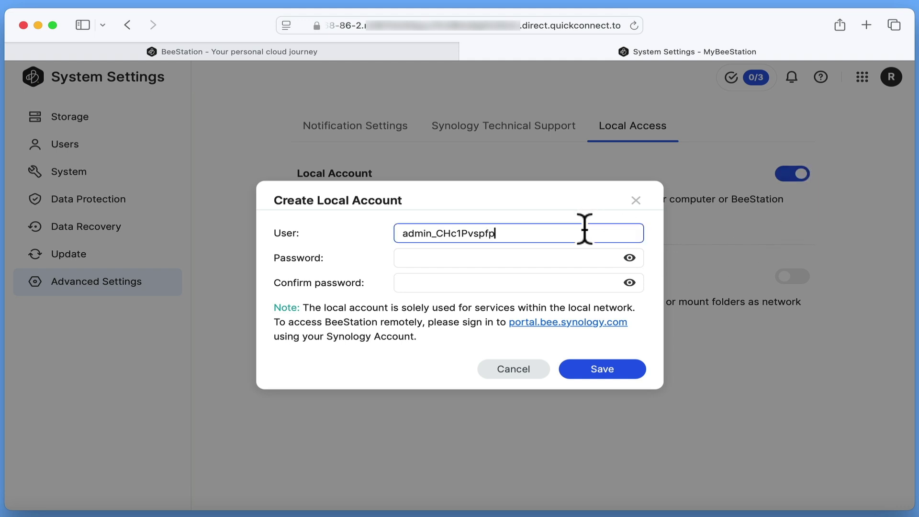
key("BackSpace")
key("BackSpace")
key("BackSpace")
key("BackSpace")
key("BackSpace")
key("BackSpace")
key("BackSpace")
key("BackSpace")
key("BackSpace")
key("BackSpace")
key("BackSpace")
key("BackSpace")
key("BackSpace")
key("BackSpace")
key("BackSpace")
key("BackSpace")
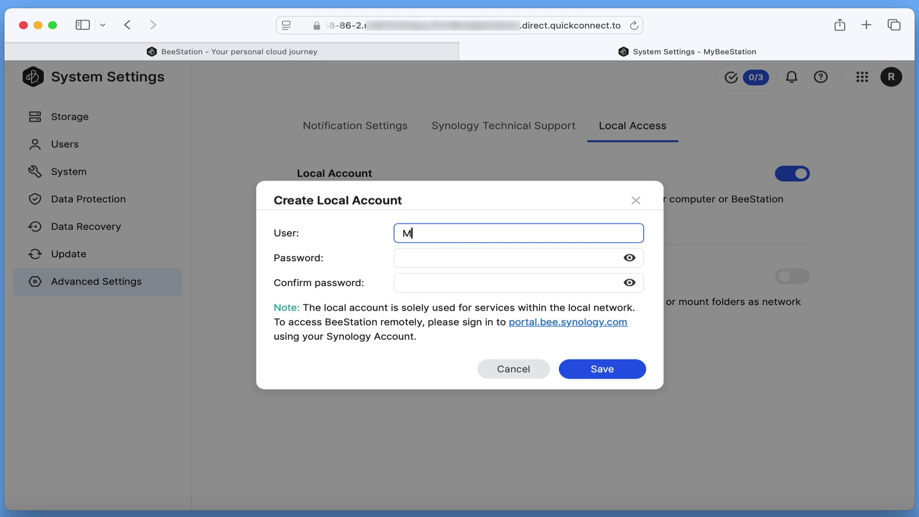
key("Tab")
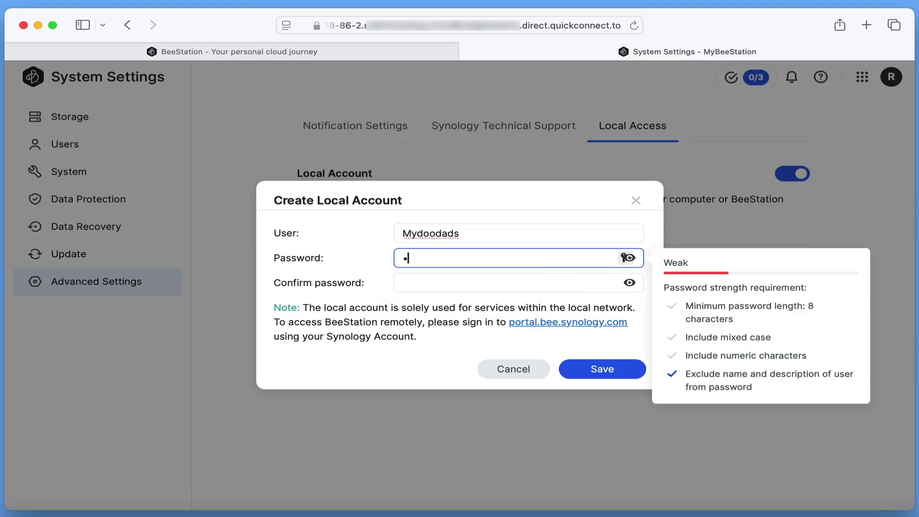
key("Tab")
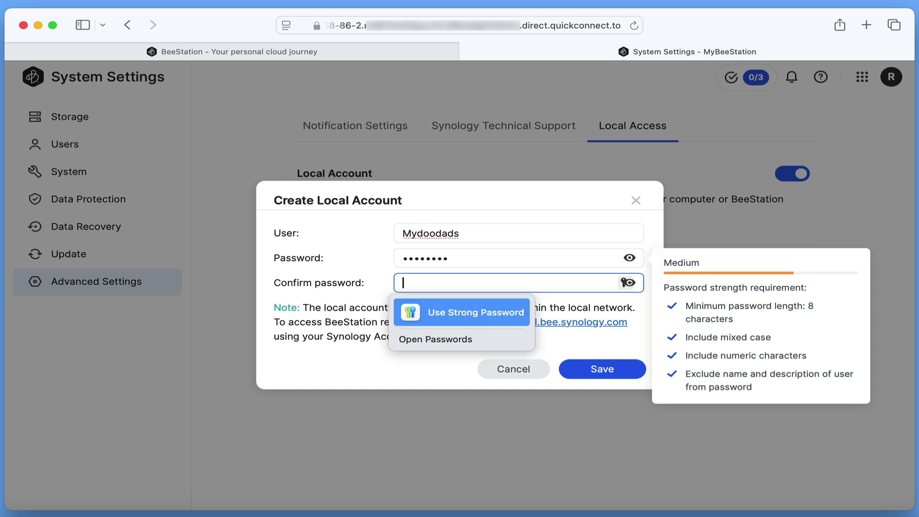
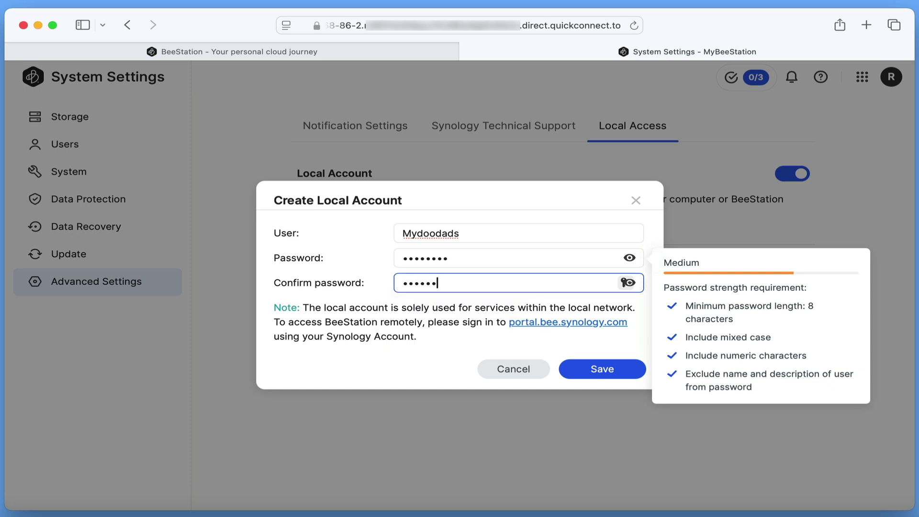
left_click(645, 314)
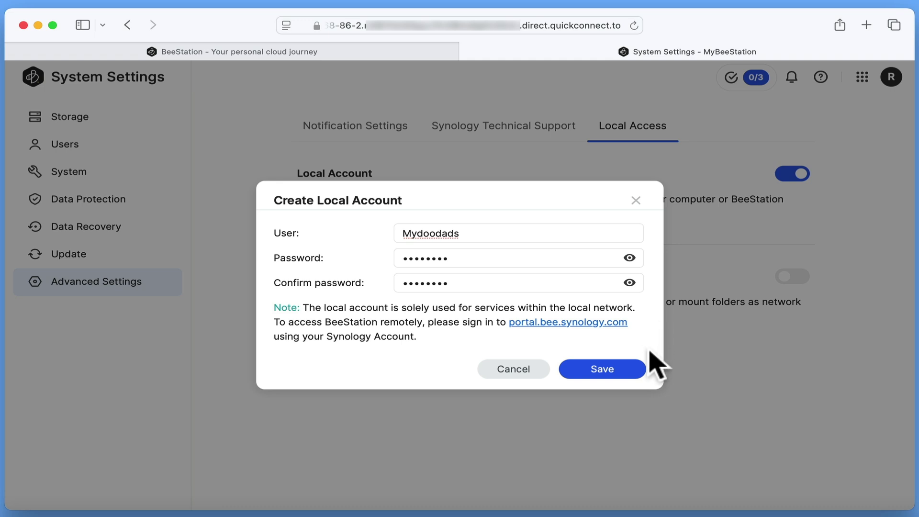
Save the local account, ending all connections and declining the browser's password prompt
left_click(622, 371)
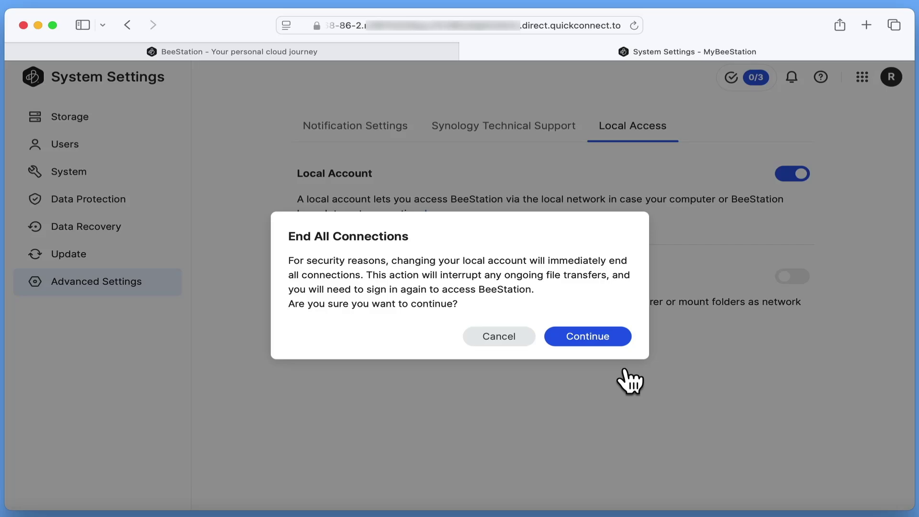
left_click(615, 340)
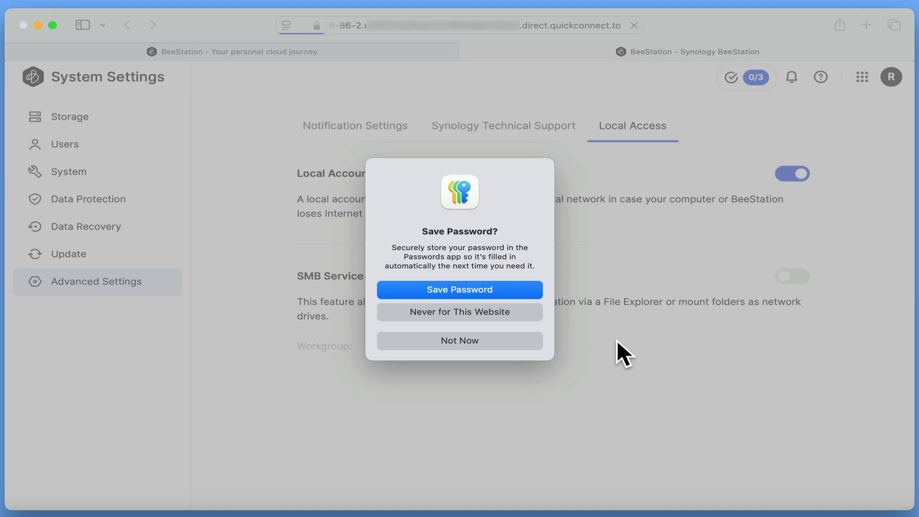
left_click(518, 347)
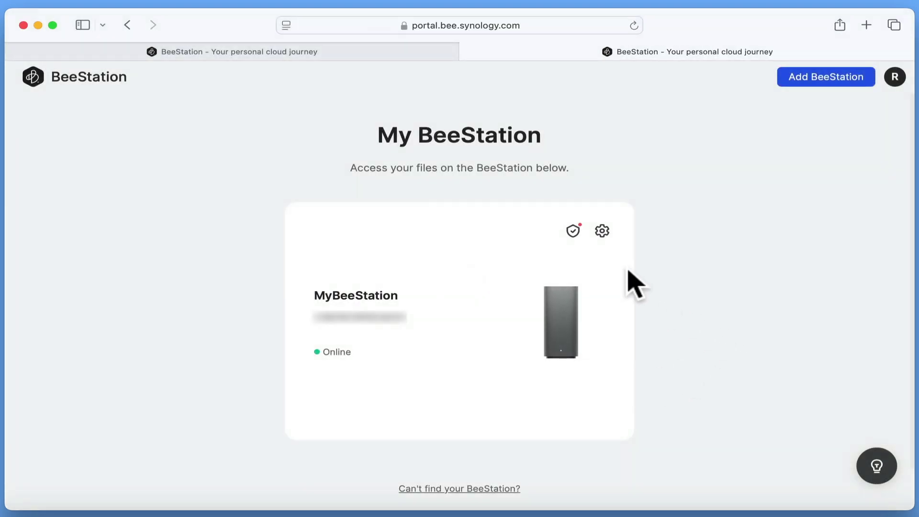
Reopen MyBeeStation's System Settings at Advanced Settings
left_click(602, 231)
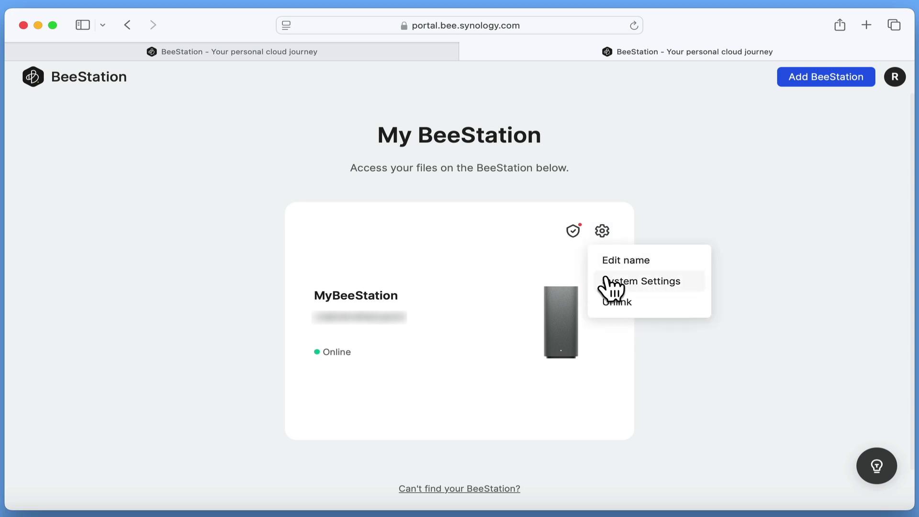
left_click(652, 281)
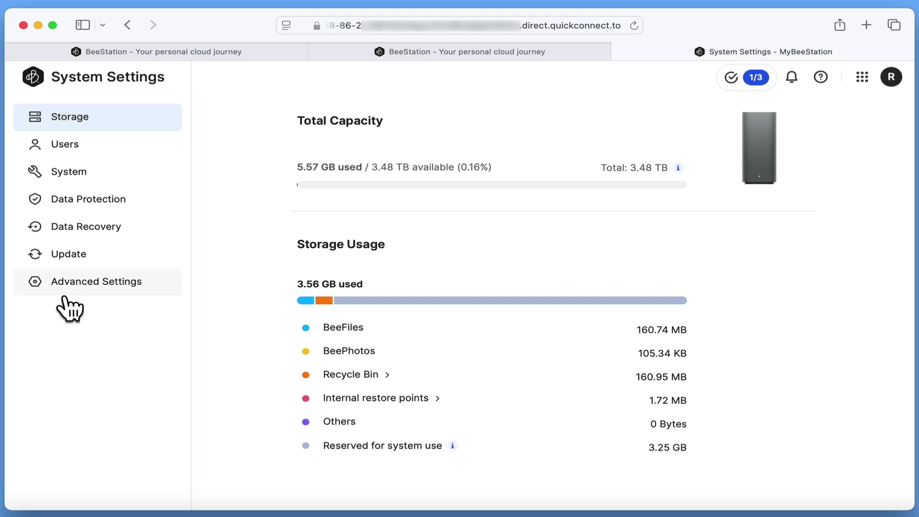
left_click(111, 290)
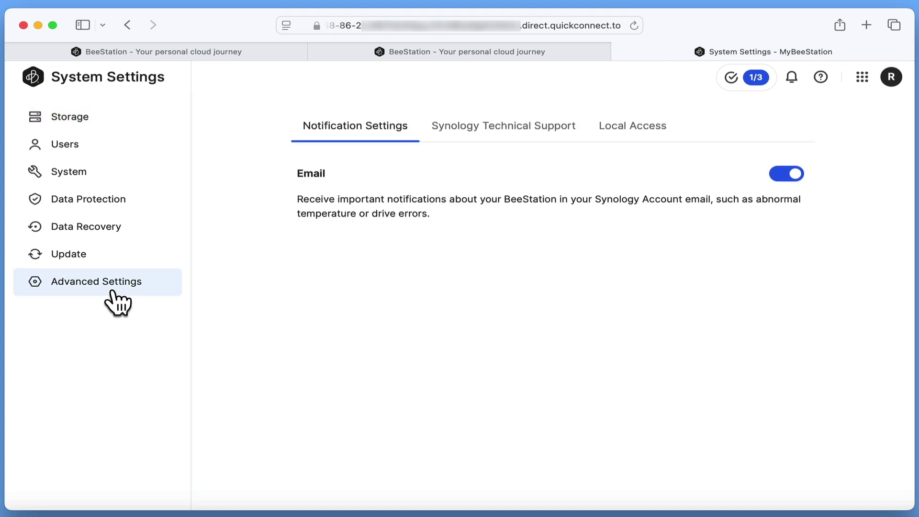
Show the Local Access settings and switch SMB Service on
left_click(625, 143)
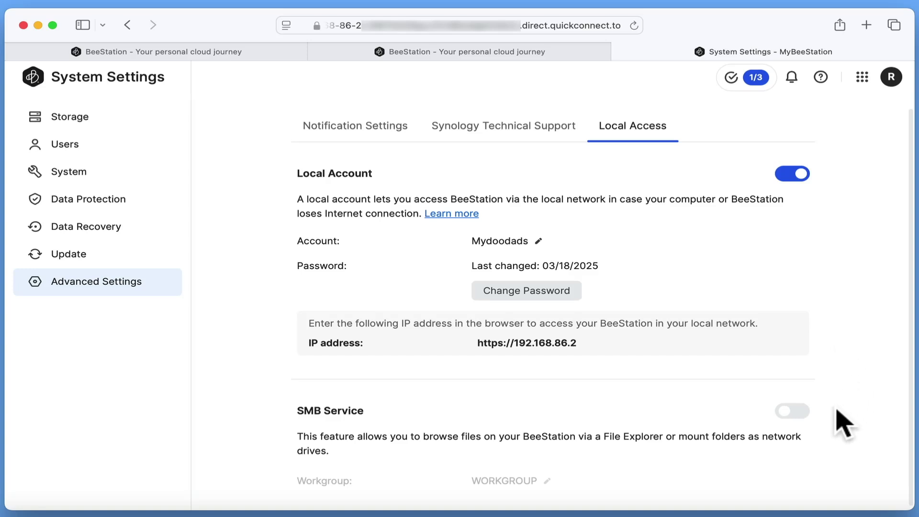
left_click(798, 411)
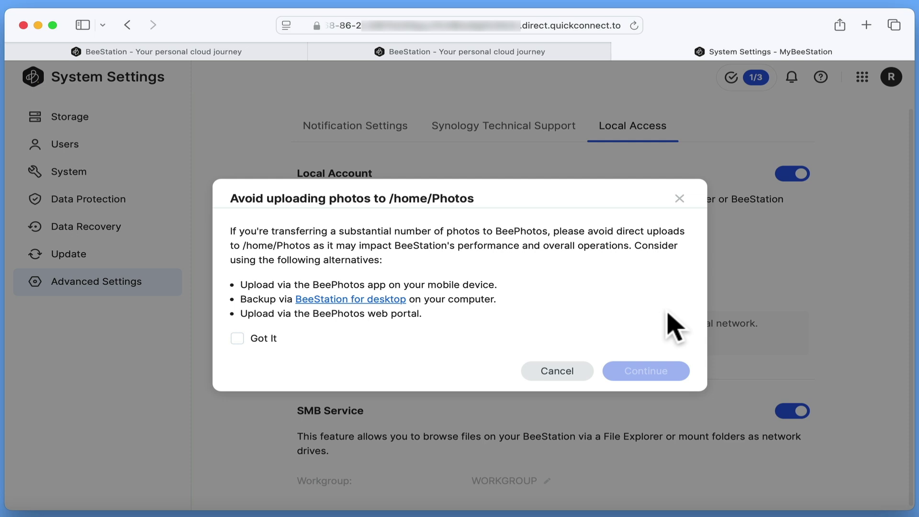
Acknowledge the /home/Photos upload warning and confirm enabling SMB Service
left_click(237, 338)
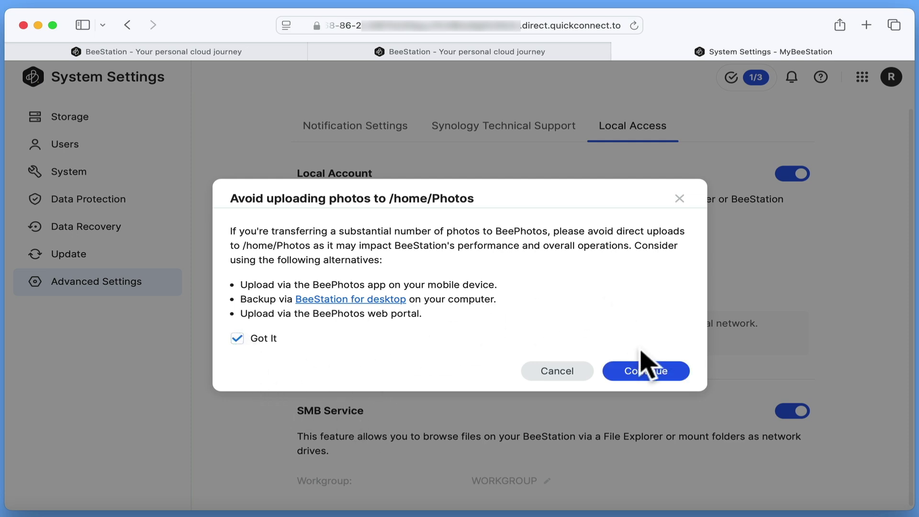
left_click(658, 375)
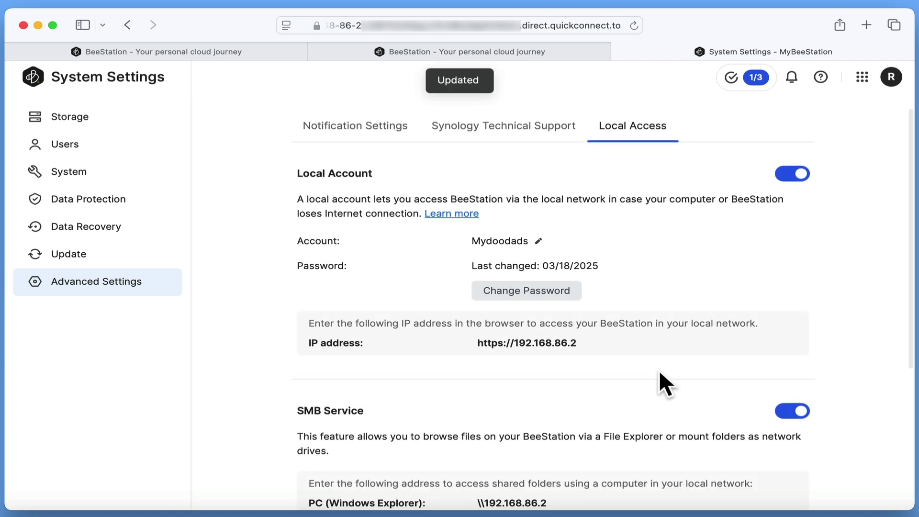
Review the SMB addresses for PC and Mac, return to Storage, and minimize the browser
scroll(848, 388, "down", 4)
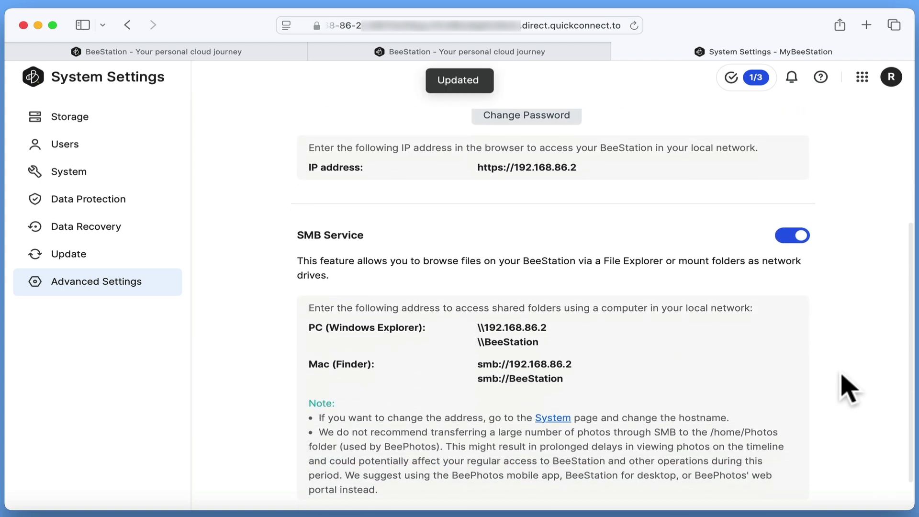
scroll(848, 388, "down", 1)
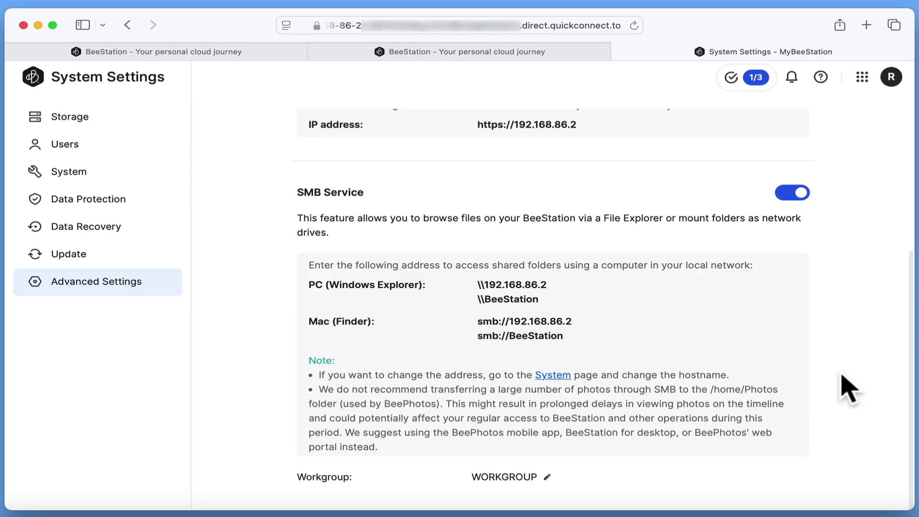
scroll(847, 388, "up", 5)
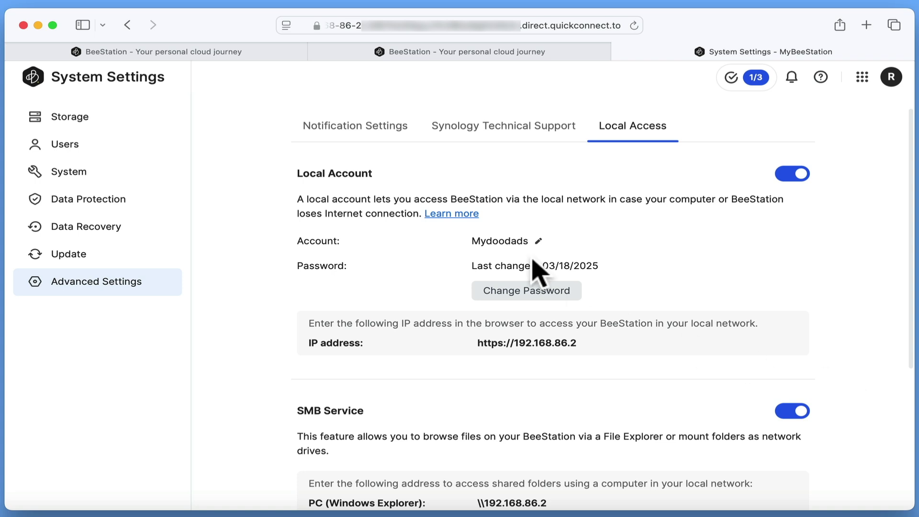
left_click(91, 123)
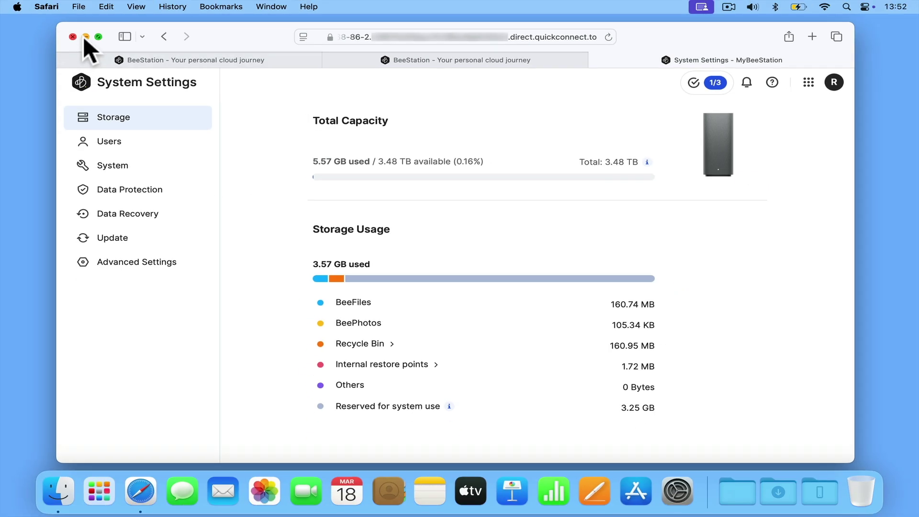
left_click(85, 37)
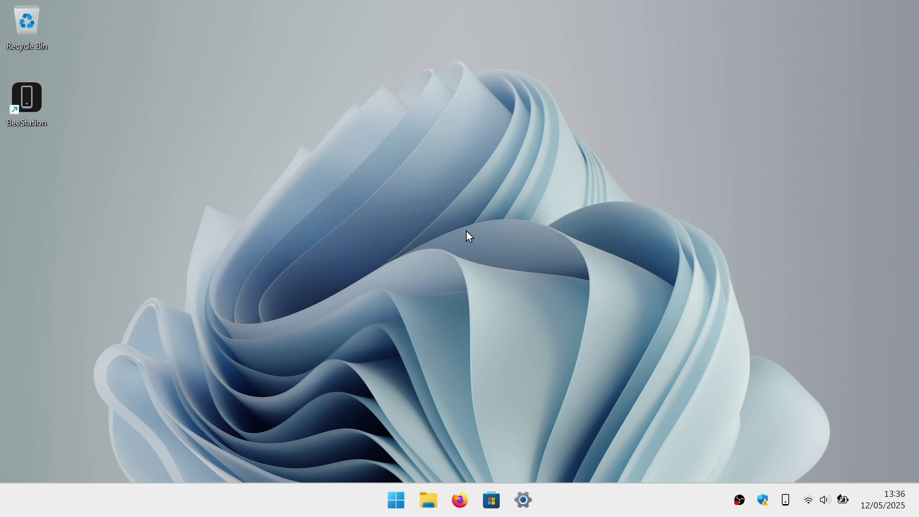
Search for \\192.168.86.2 from Start to open the BeeStation's network shares
left_click(400, 508)
type("\\")
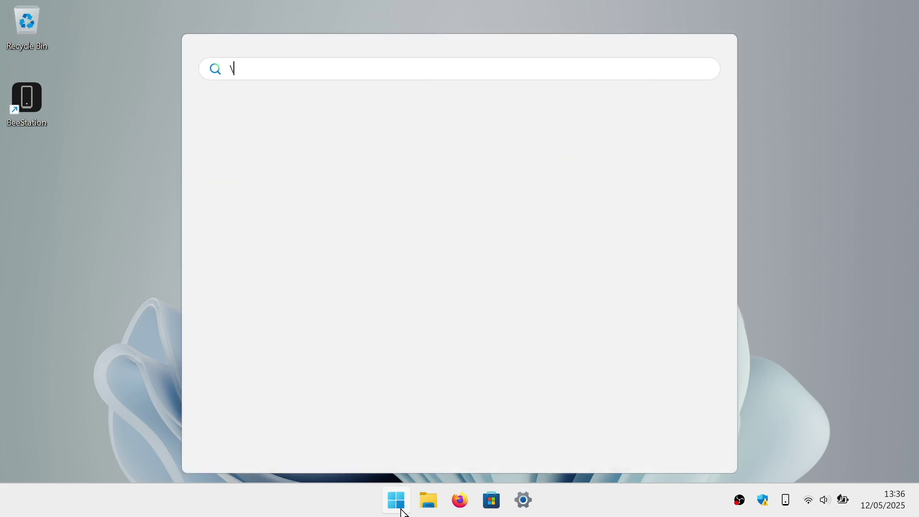
type("\\192.1")
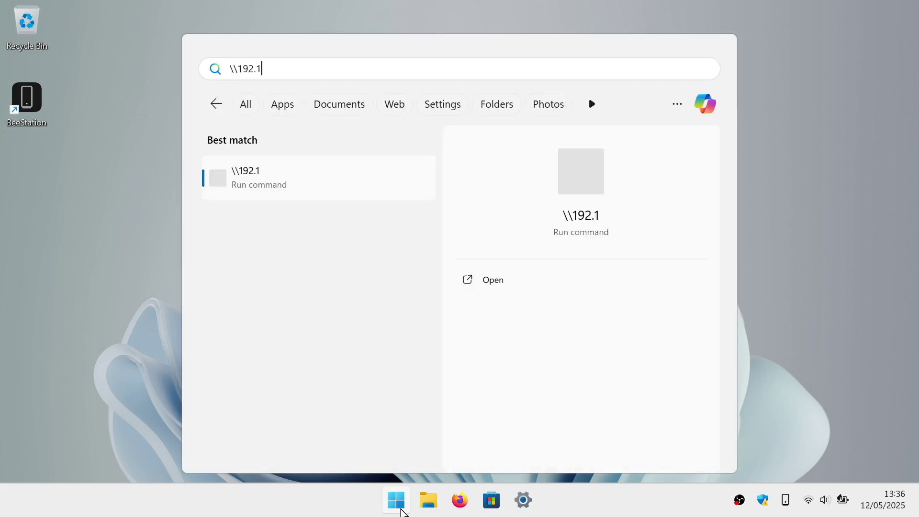
type("68.86")
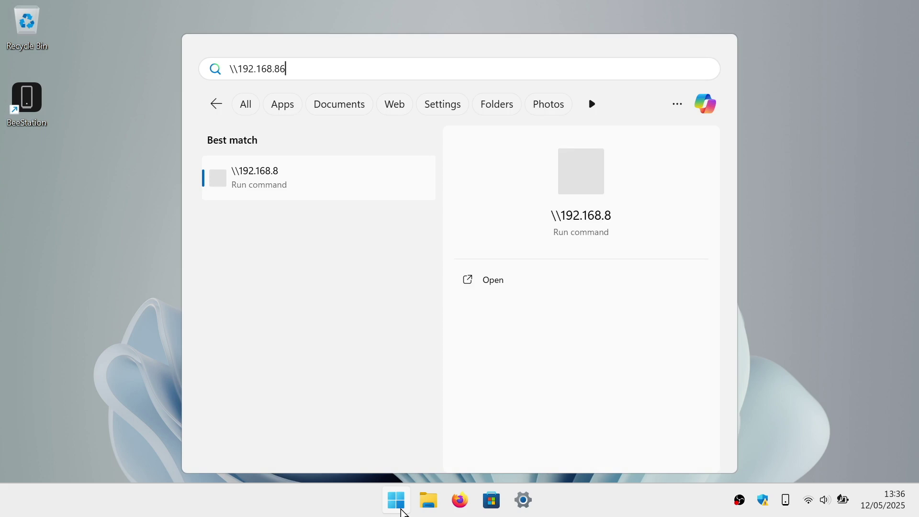
type(".2")
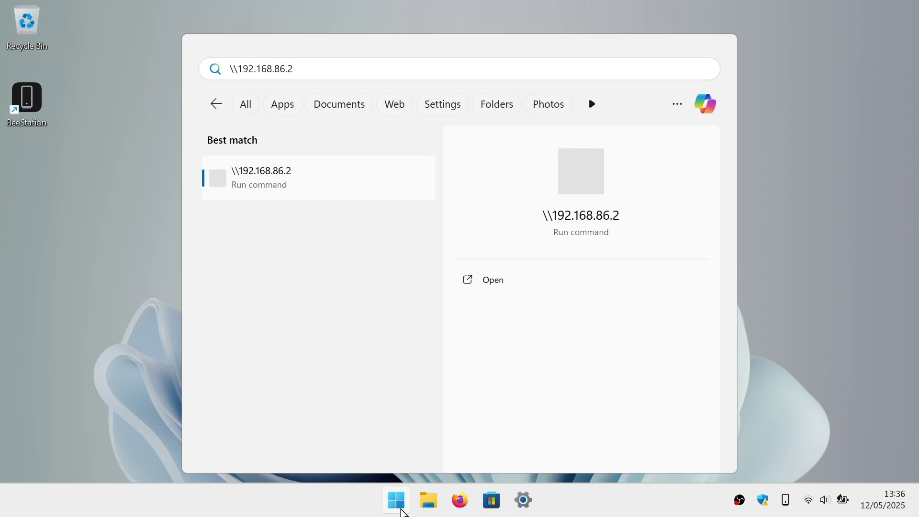
key("Return")
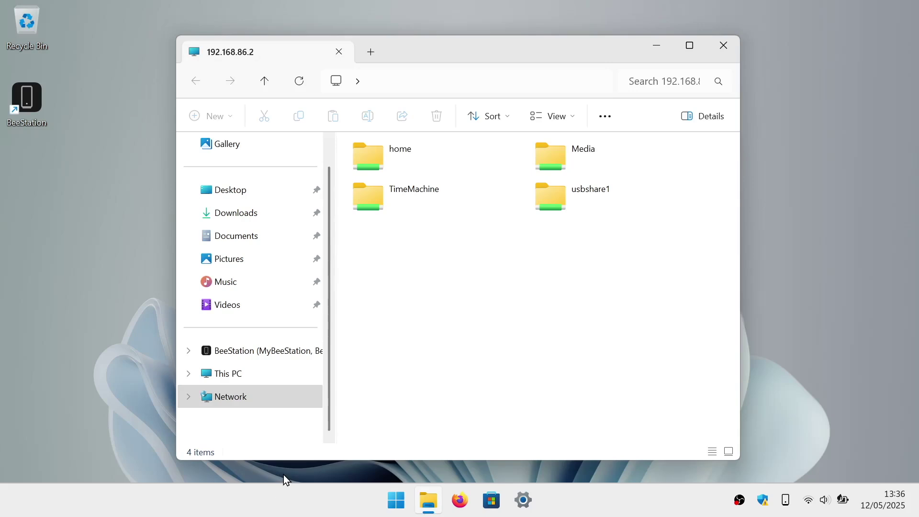
Enter \\192.168.86.2 in File Explorer's address bar to list home, Media, TimeMachine and usbshare1
left_click(252, 376)
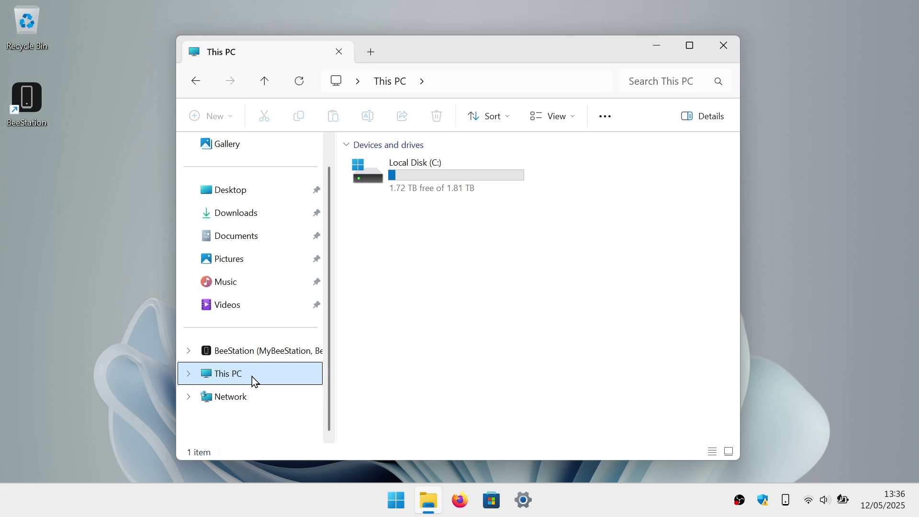
left_click(481, 309)
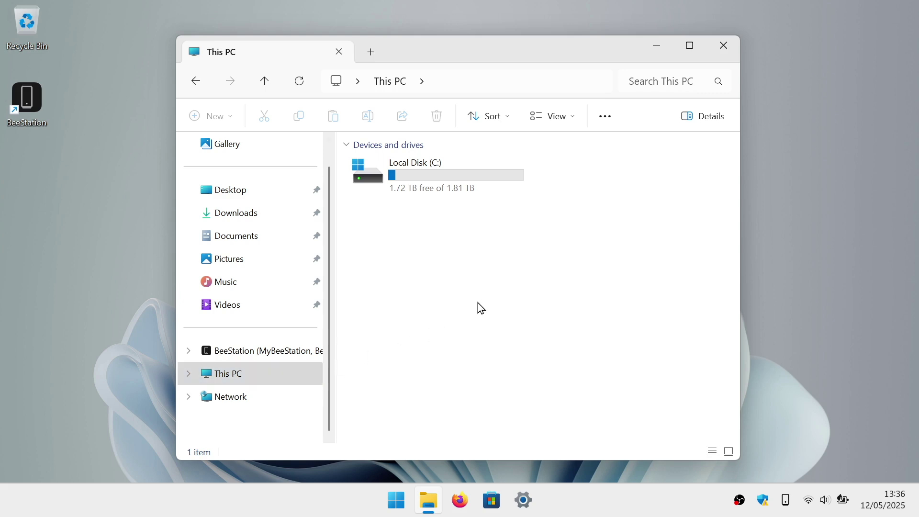
left_click(521, 73)
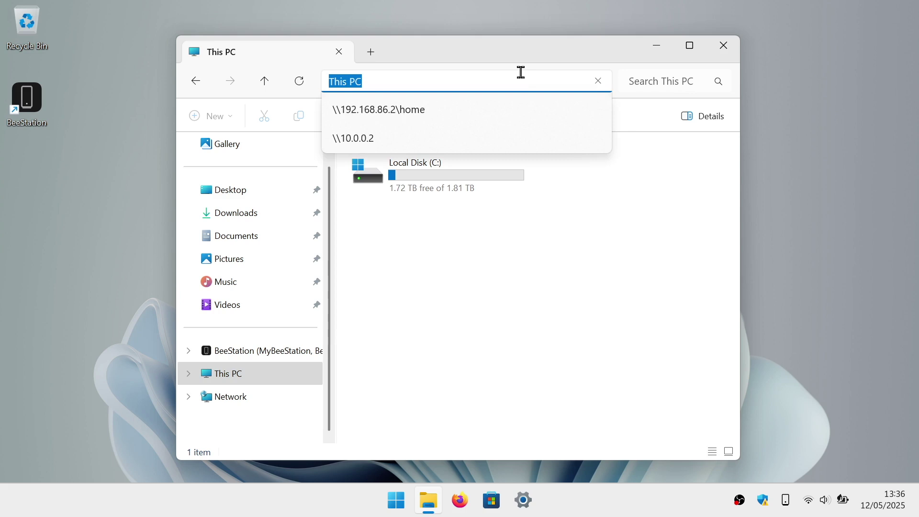
type("\\")
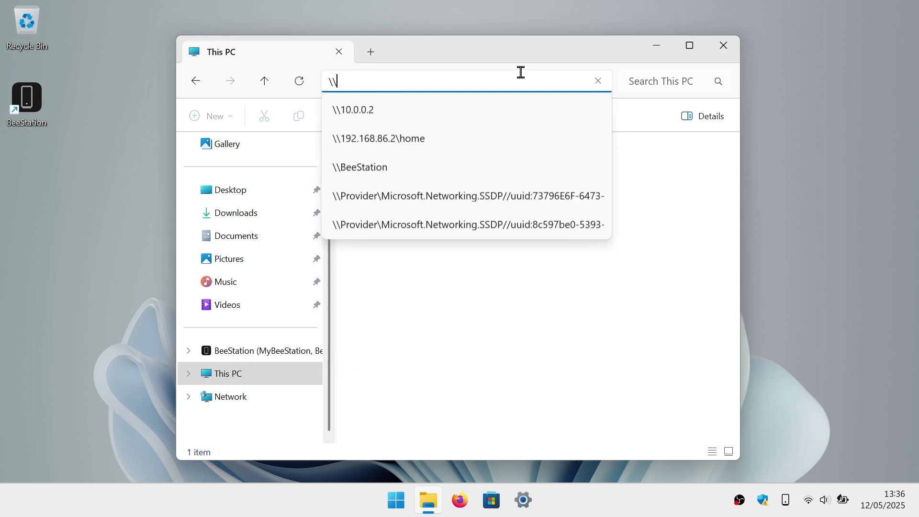
type("192.168")
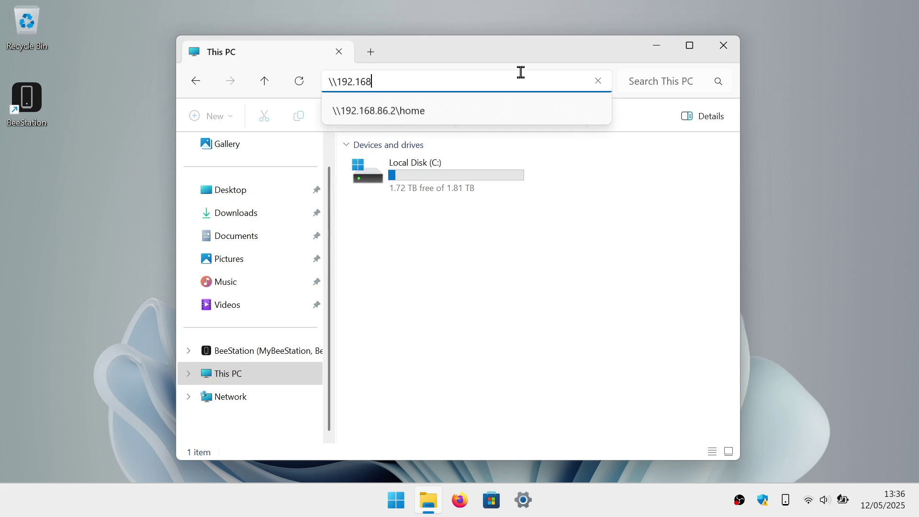
type(".86.2")
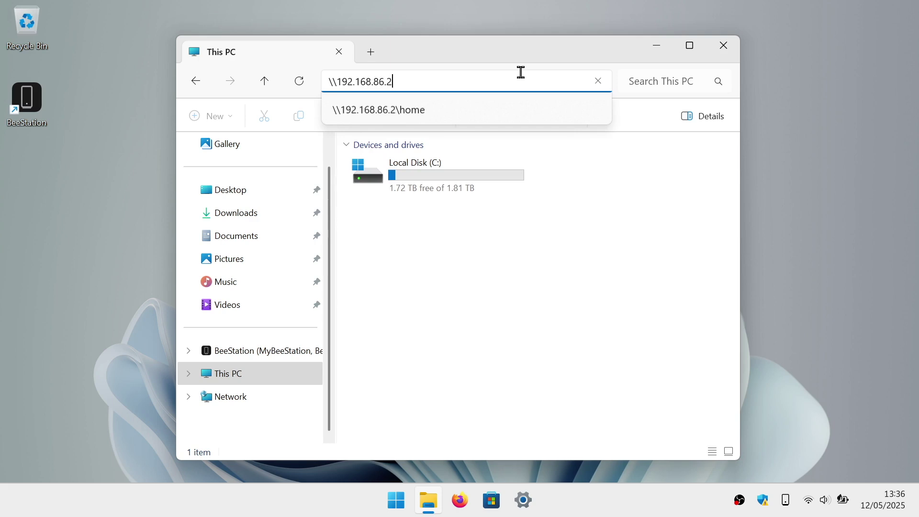
key("Return")
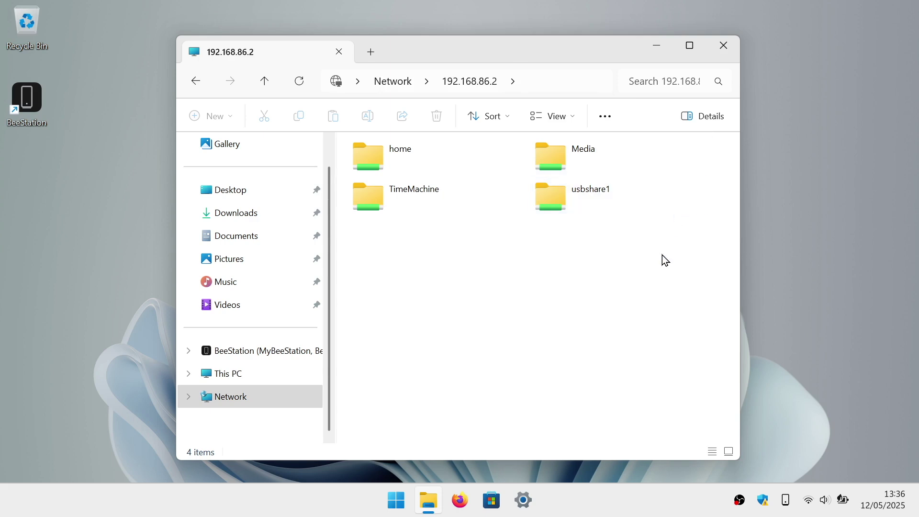
Open BeeStation under Network to view its four shares, then close File Explorer
left_click(283, 378)
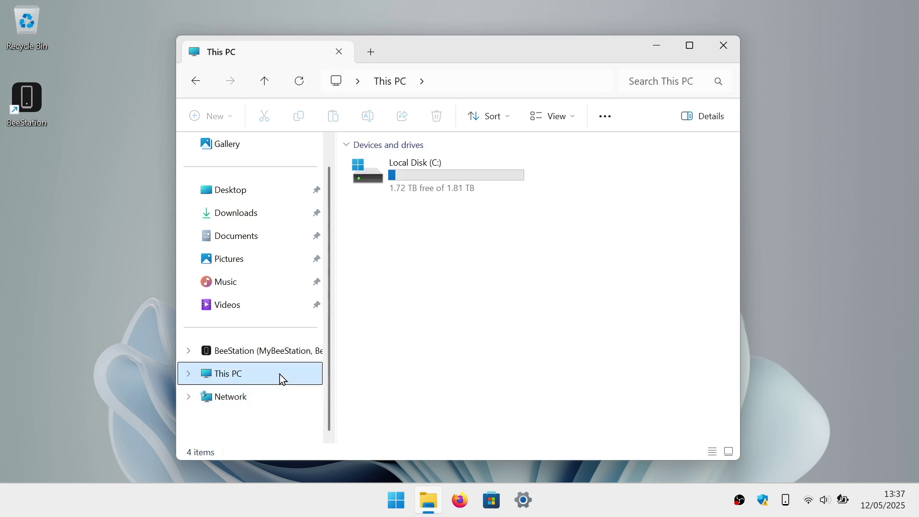
left_click(287, 400)
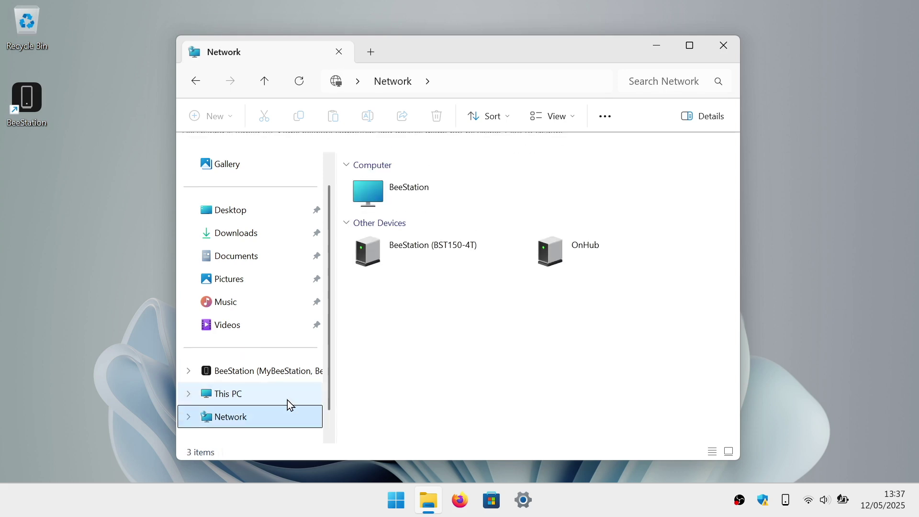
double_click(433, 199)
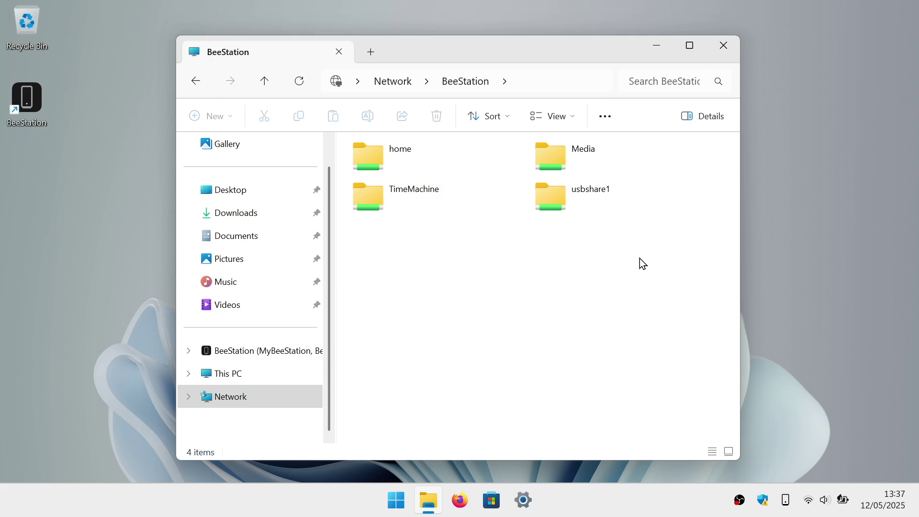
left_click(722, 46)
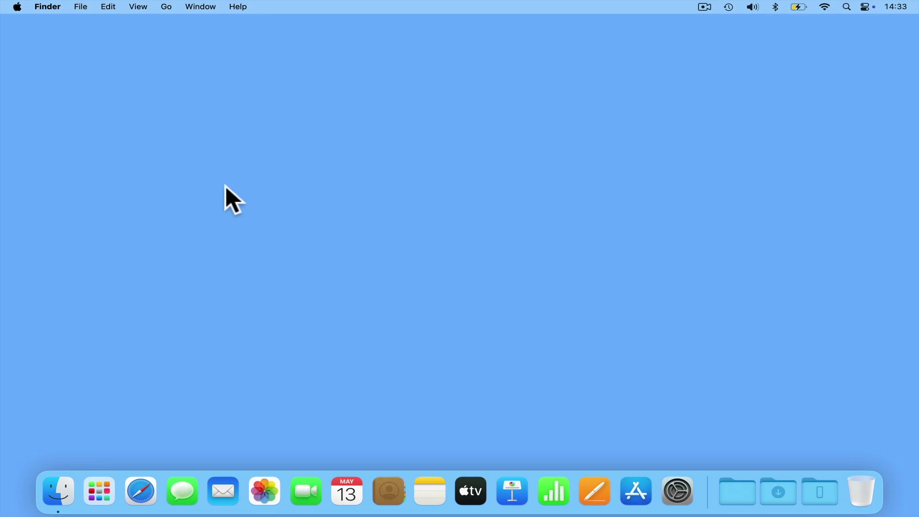
Open Finder's Go > Connect to Server… window with smb://192.168.86.2 as the server address
left_click(166, 7)
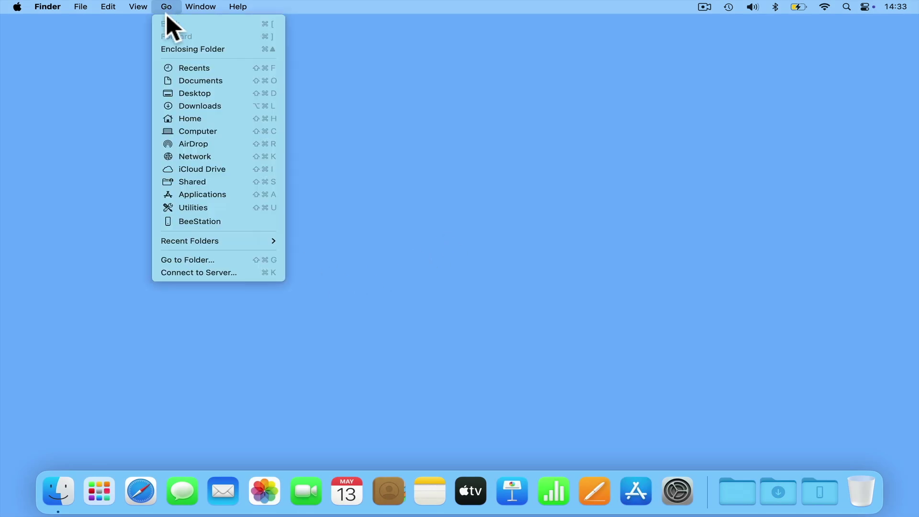
left_click(218, 273)
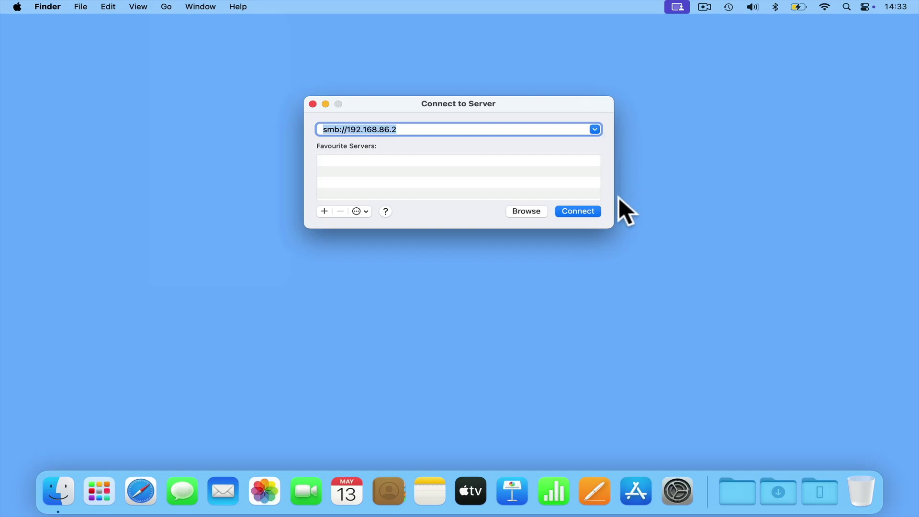
Connect to 192.168.86.2 and mount only the home share from its volumes list
left_click(585, 212)
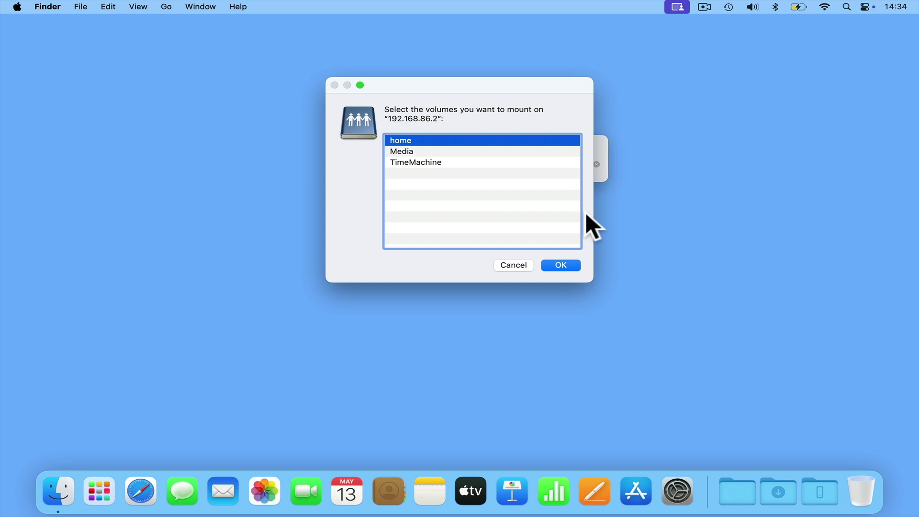
left_click(443, 163)
left_click(441, 152)
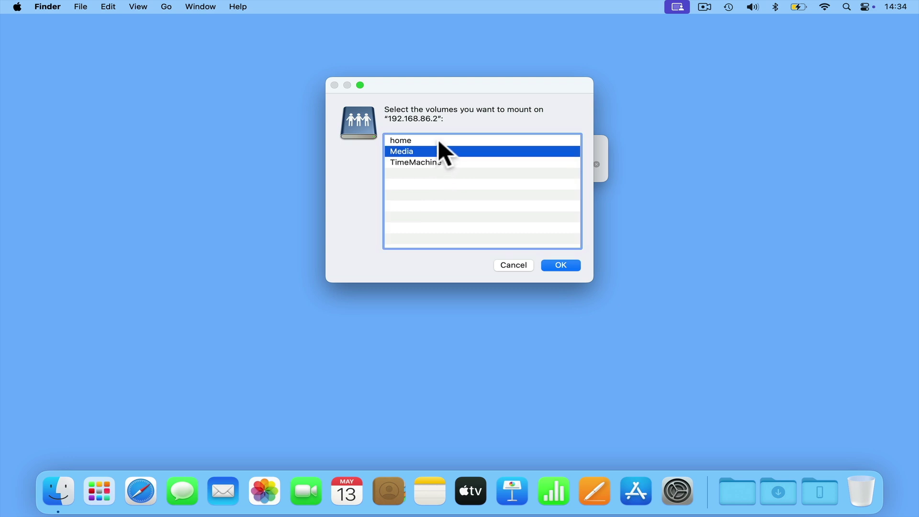
left_click(439, 140)
left_click(562, 265)
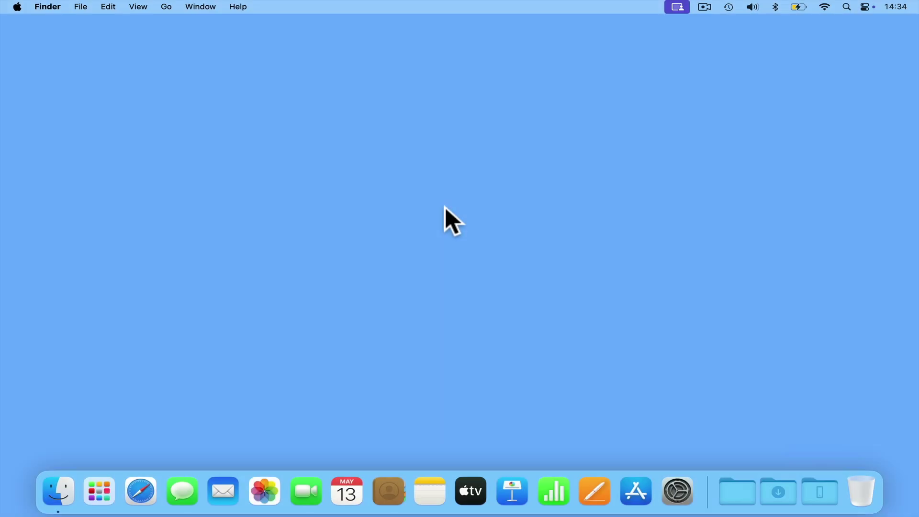
In a new Finder window's Network view, open BeeStation to list its home, Media and TimeMachine shares
left_click(67, 495)
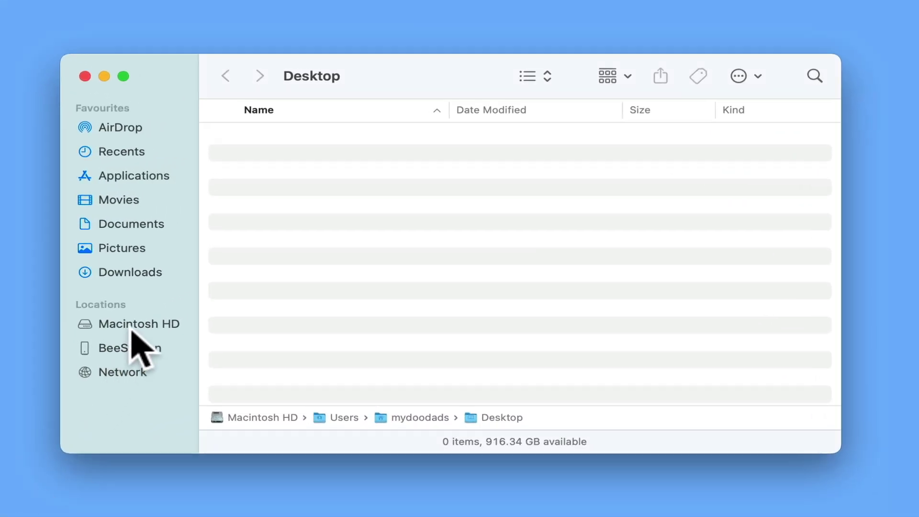
mouse_move(132, 305)
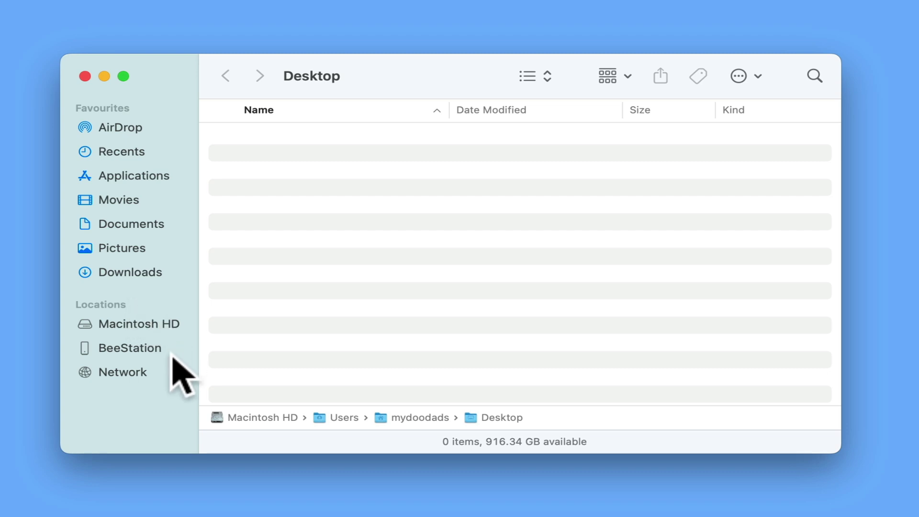
left_click(158, 366)
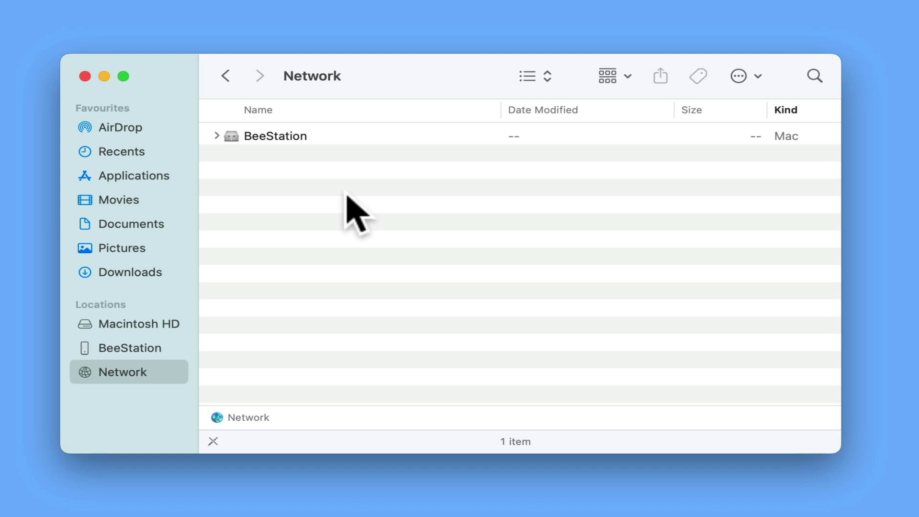
left_click(348, 135)
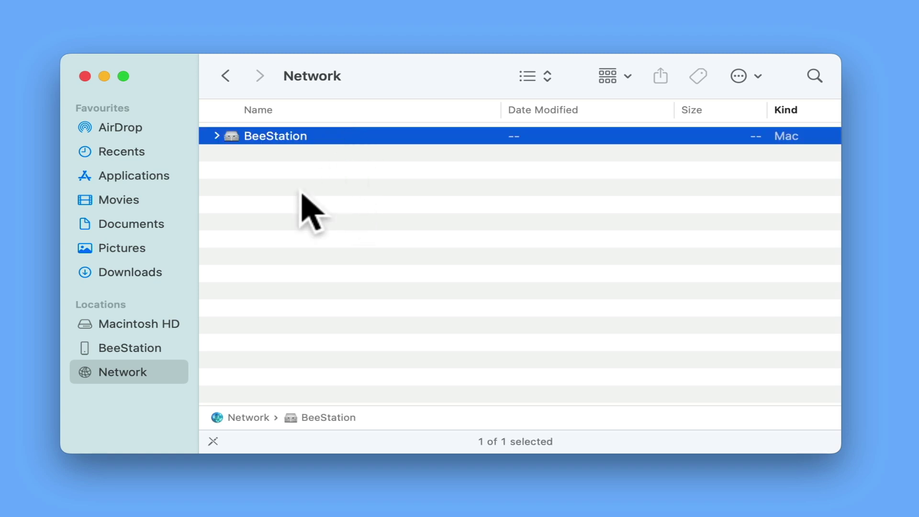
double_click(269, 136)
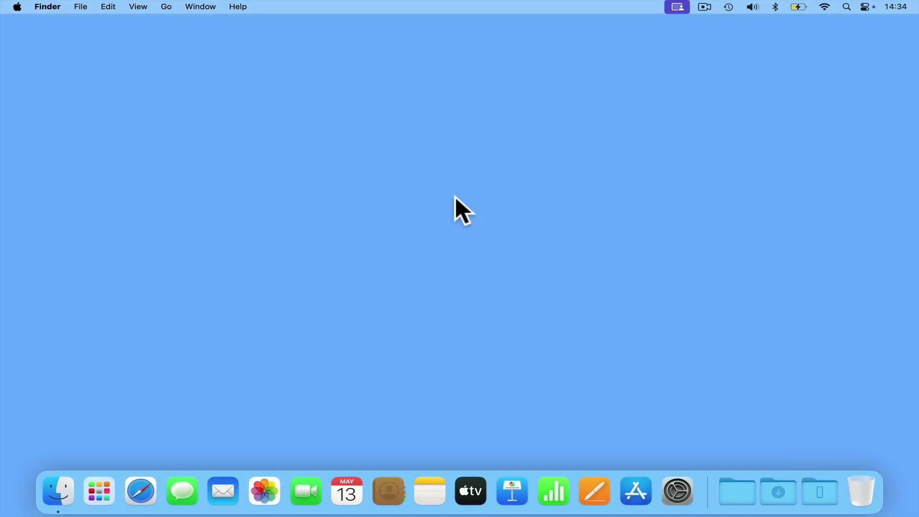
Connect to 192.168.86.2 and mount home, Media and TimeMachine together, each in its own tab
left_click(166, 9)
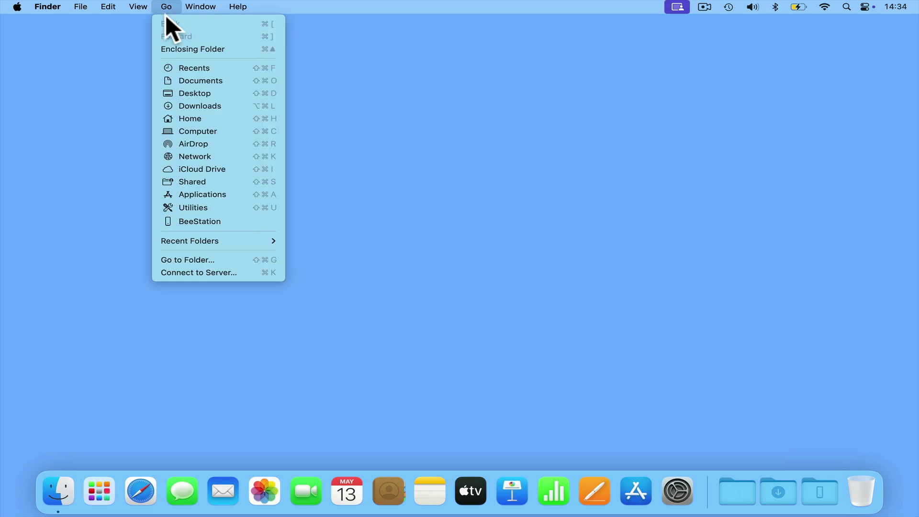
left_click(186, 268)
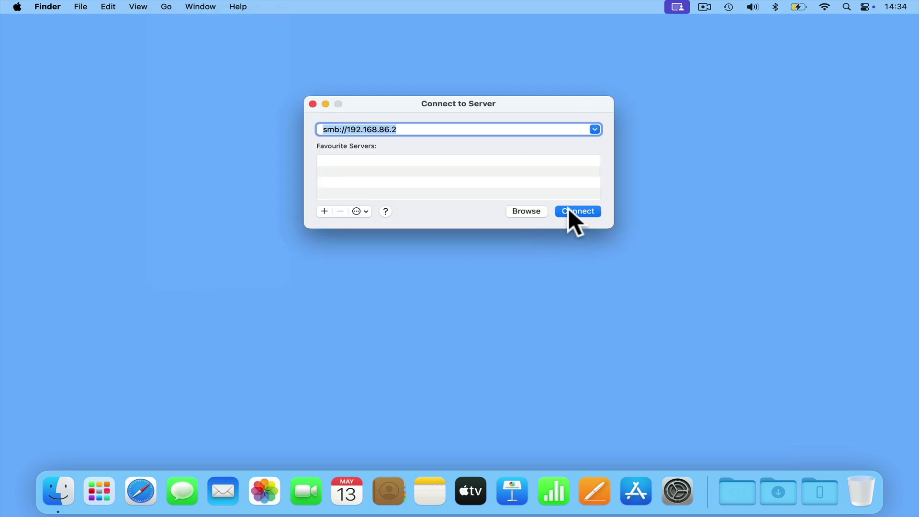
left_click(579, 210)
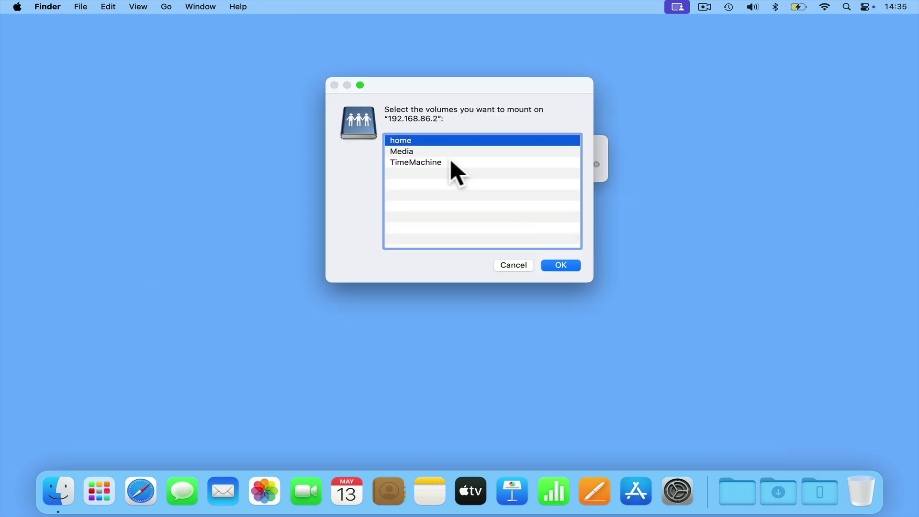
left_click(429, 162, "shift")
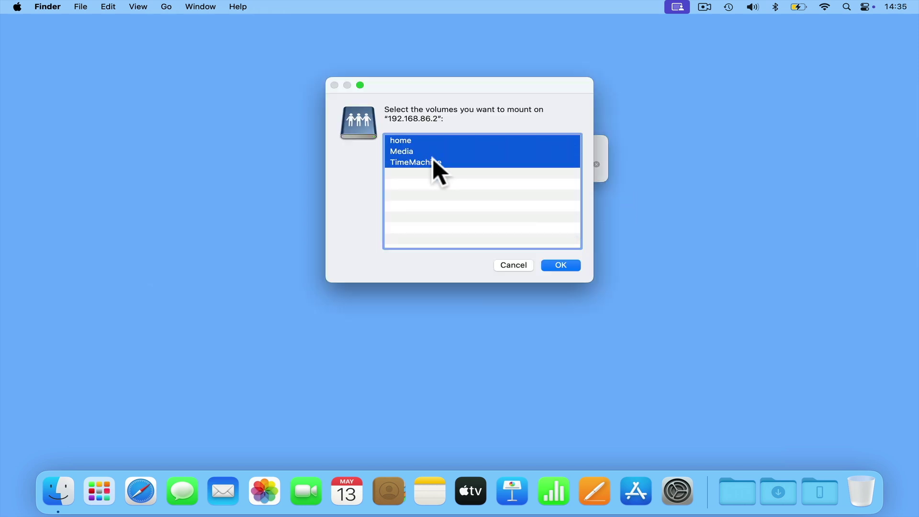
left_click(563, 264)
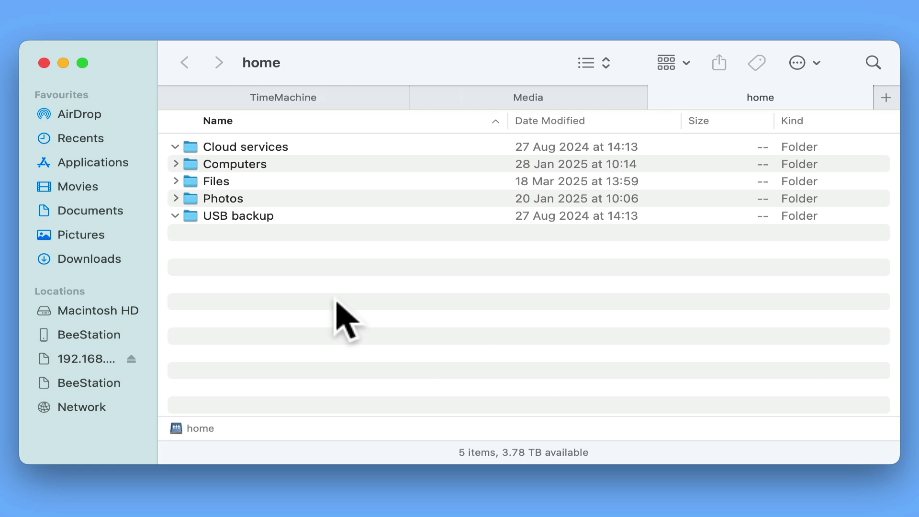
left_click(296, 146)
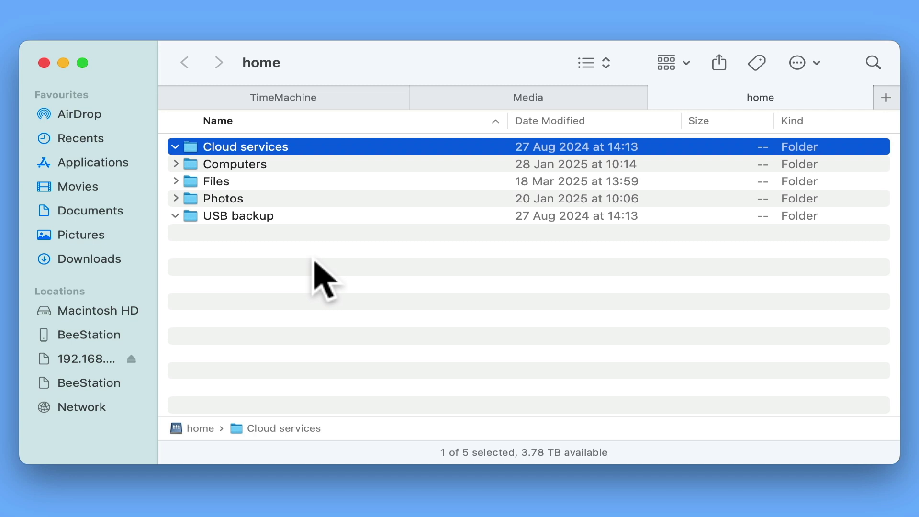
left_click(264, 164)
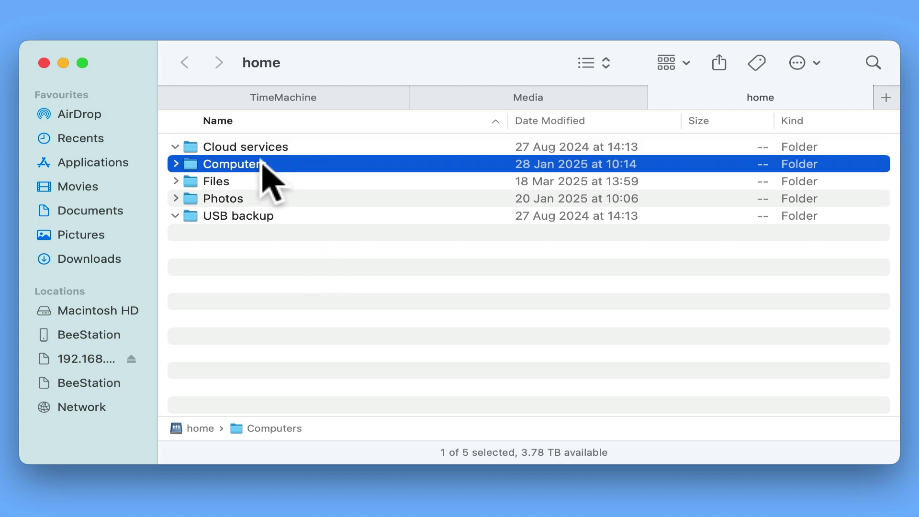
left_click(177, 164)
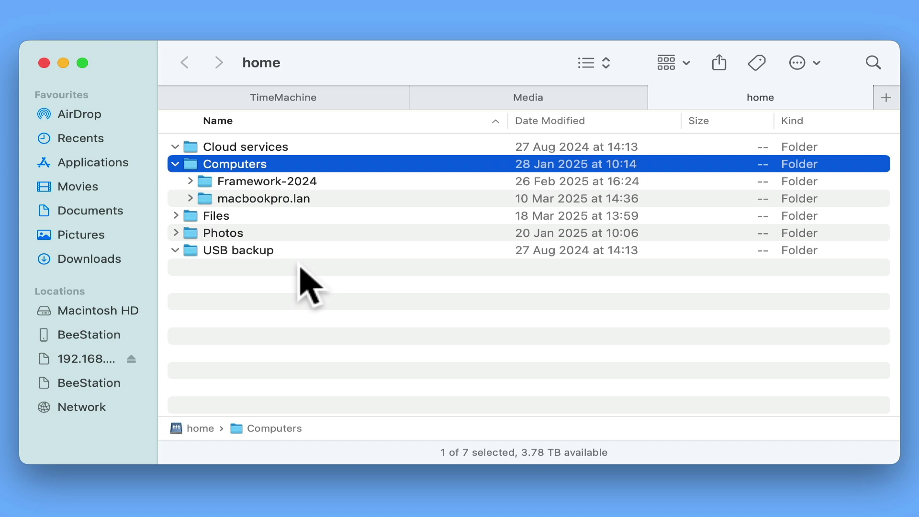
left_click(177, 164)
left_click(233, 182)
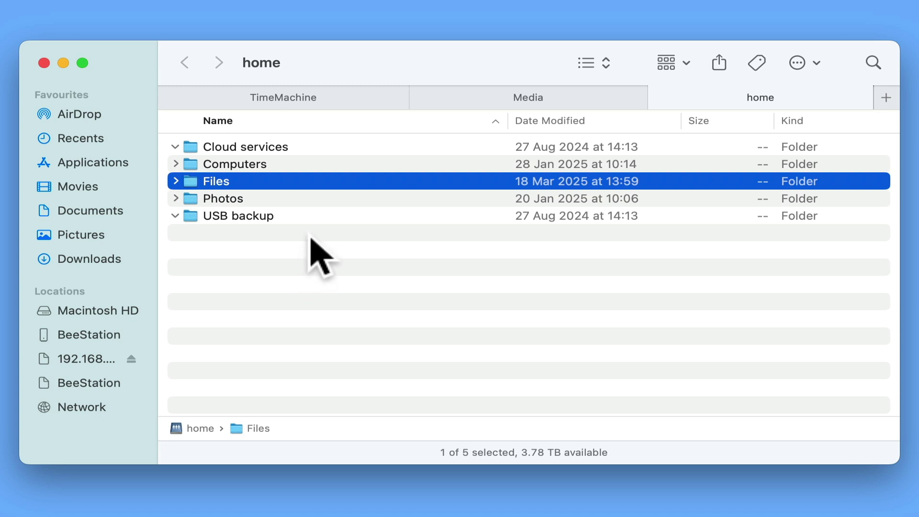
Expand and collapse the Photos folder in home, then view the empty Media share tab
left_click(262, 199)
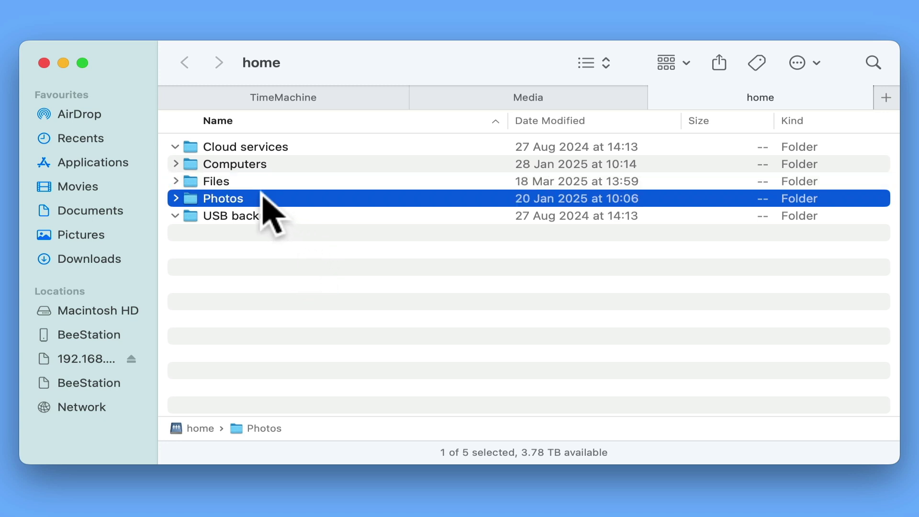
left_click(176, 198)
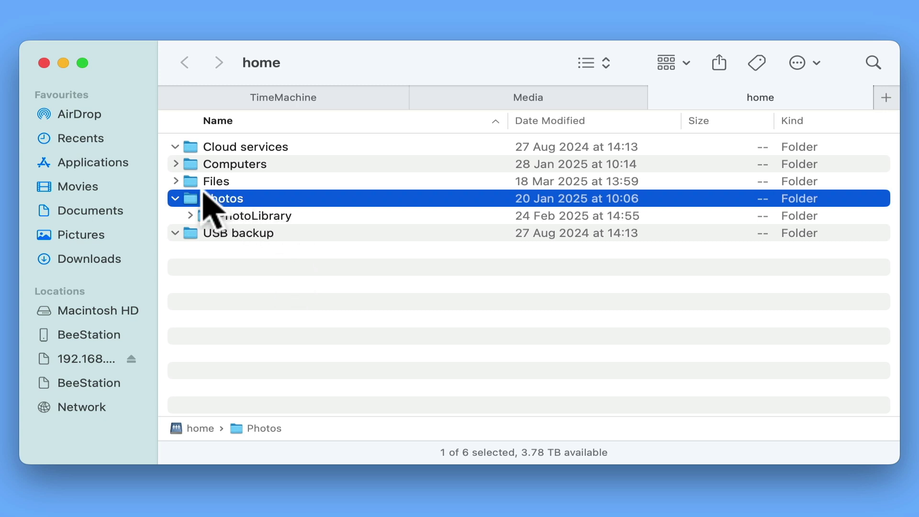
left_click(175, 198)
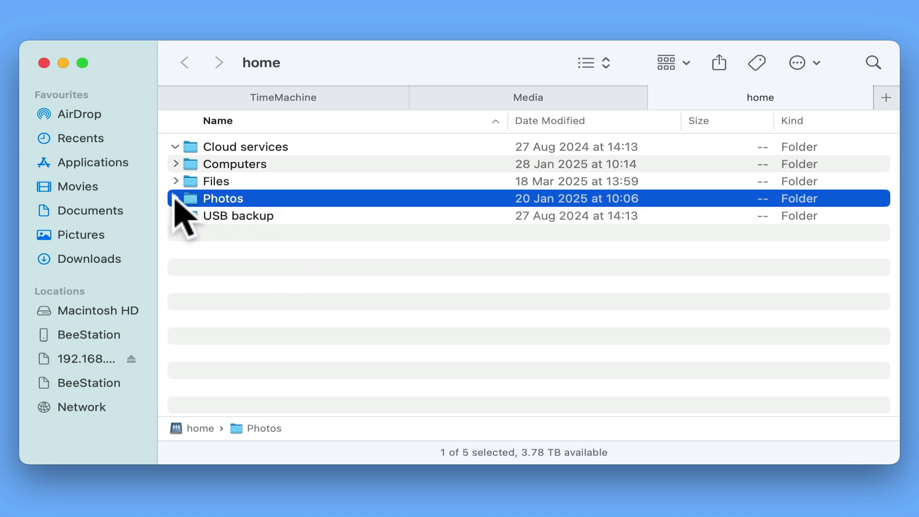
left_click(286, 266)
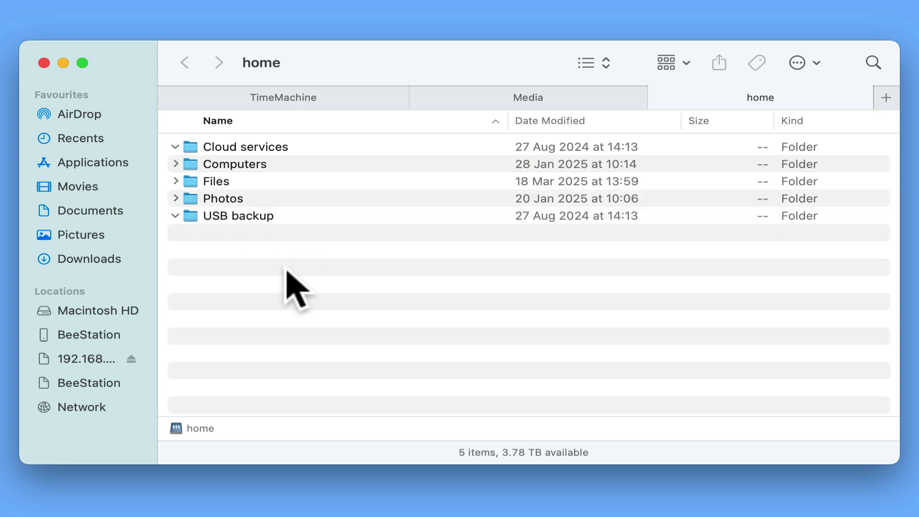
left_click(242, 216)
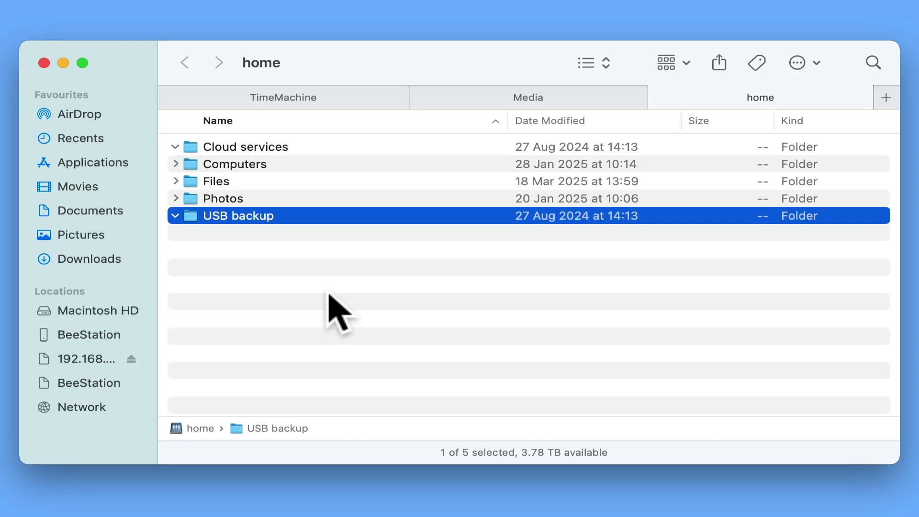
left_click(328, 294)
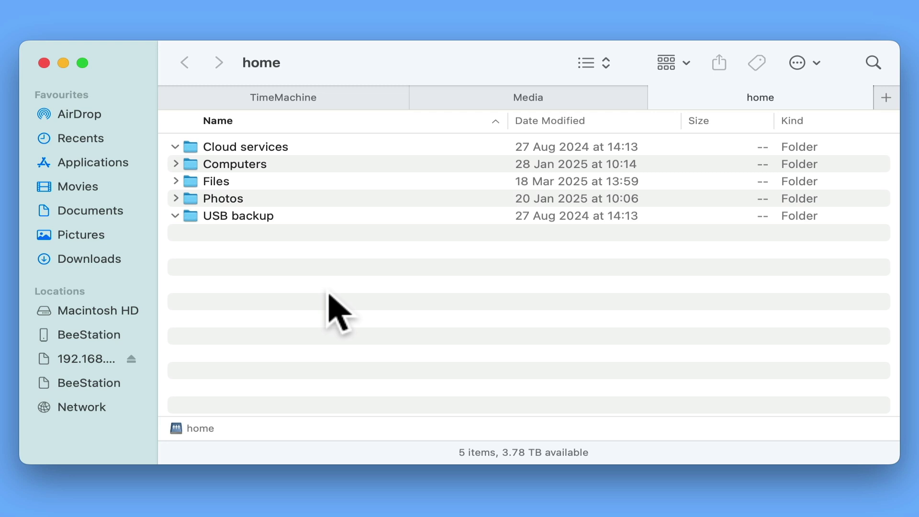
left_click(536, 101)
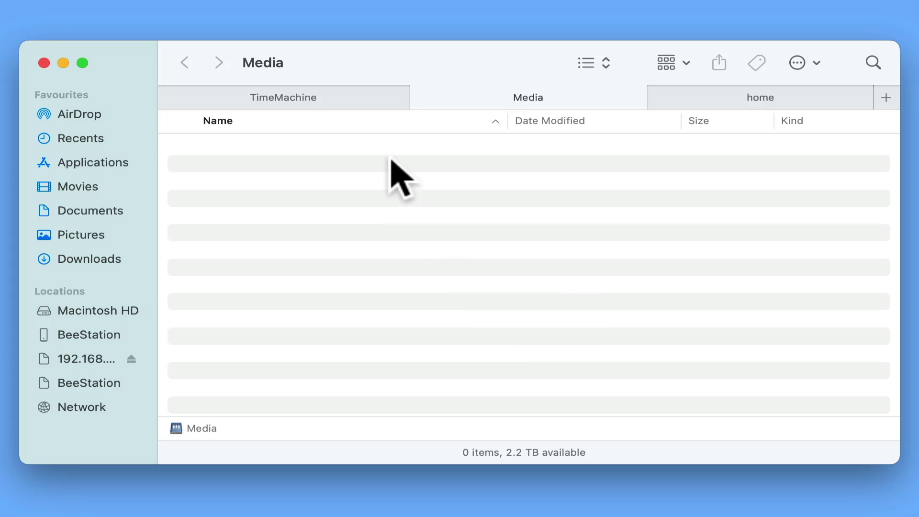
Close the shares window and drag the Media, home and TimeMachine desktop icons to the Bin
left_click(342, 115)
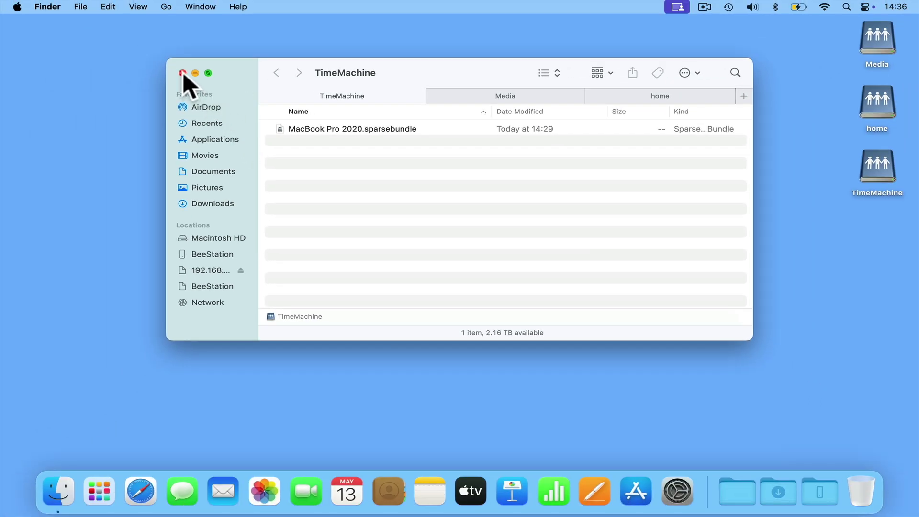
left_click(182, 73)
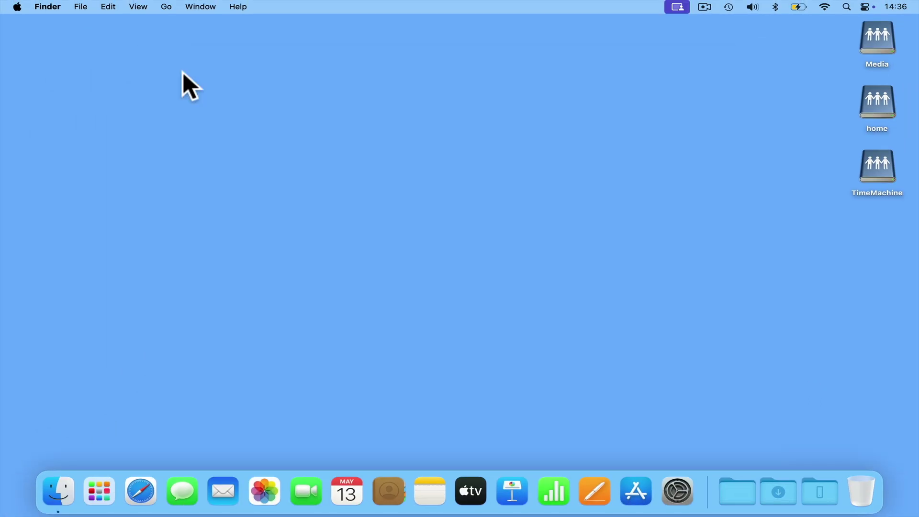
left_click_drag(821, 31, 871, 153)
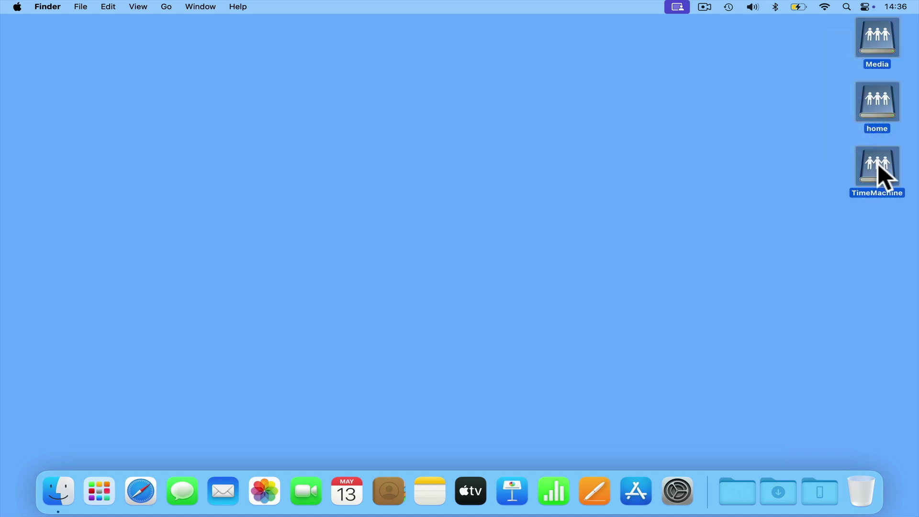
left_click_drag(878, 189, 868, 493)
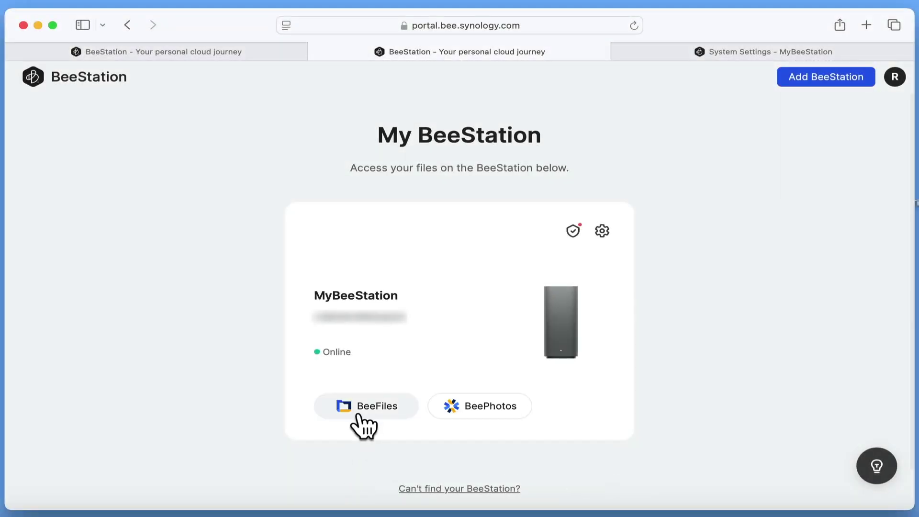
Open BeeFiles' External drives page to see the Expansion SW drive, then minimise the browser
left_click(383, 411)
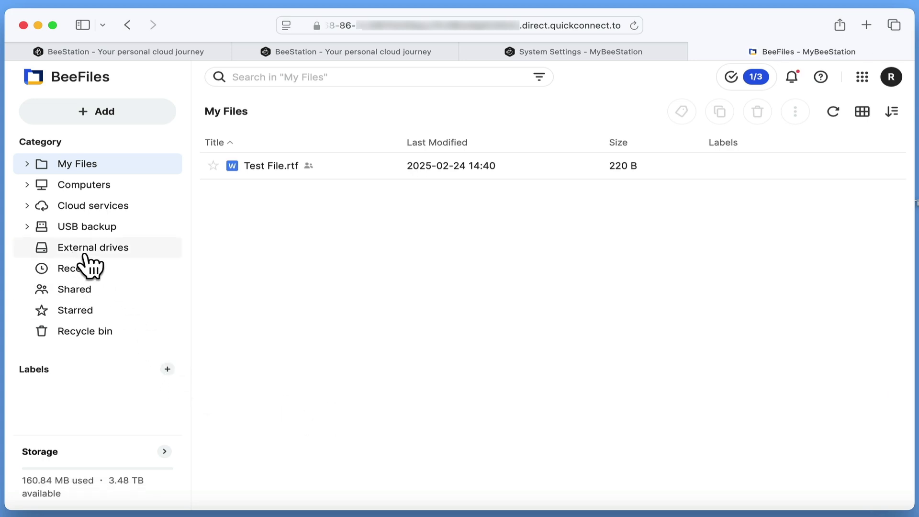
left_click(105, 251)
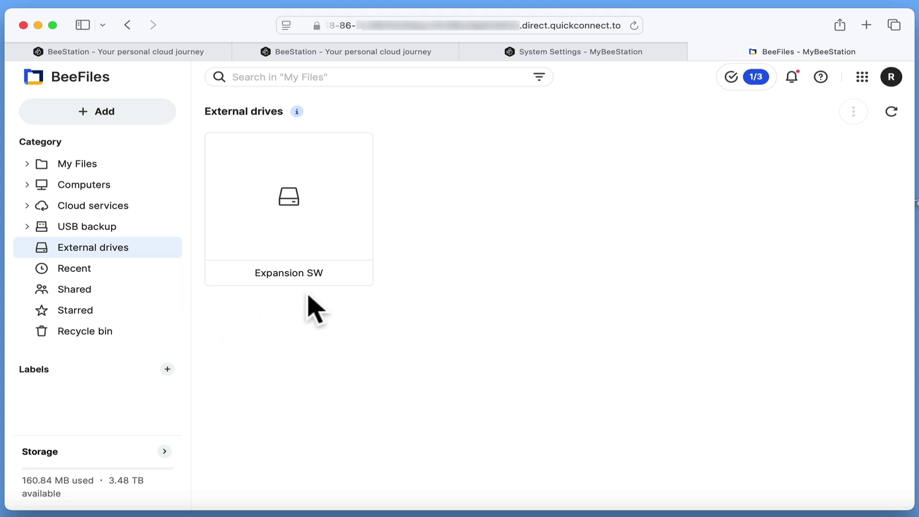
left_click(339, 212)
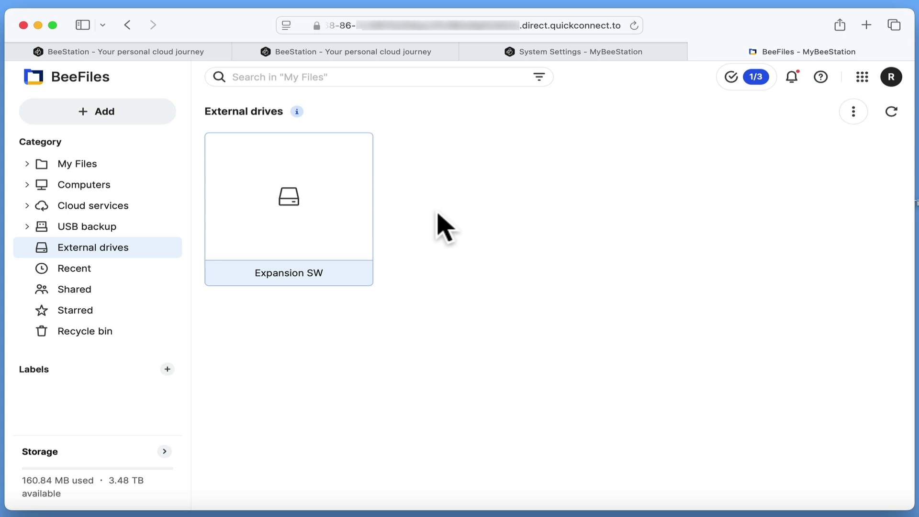
left_click(449, 226)
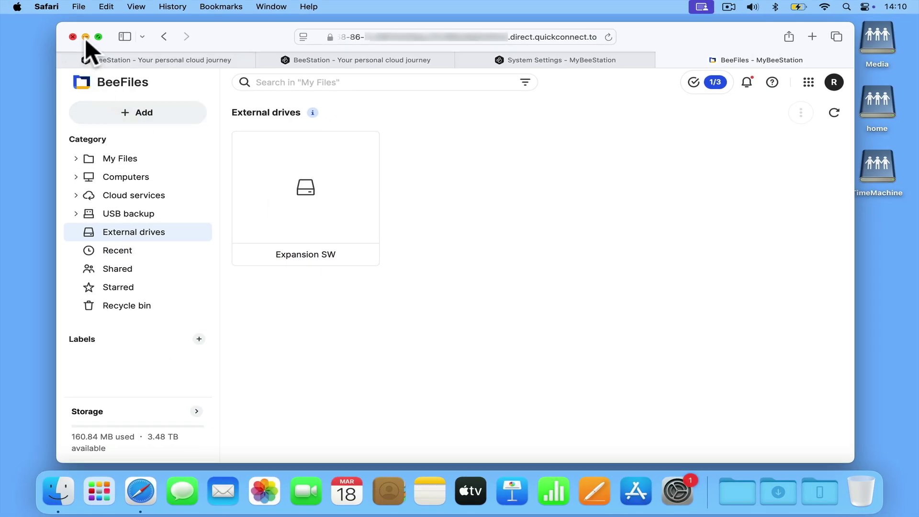
left_click(86, 38)
Connect Finder to smb://192.168.86.2 through Go > Connect to Server
left_click(263, 158)
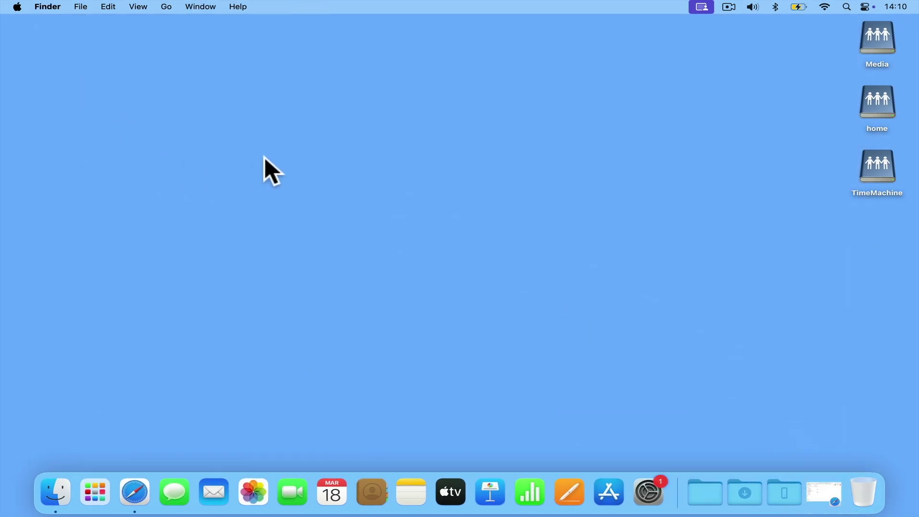
left_click(165, 6)
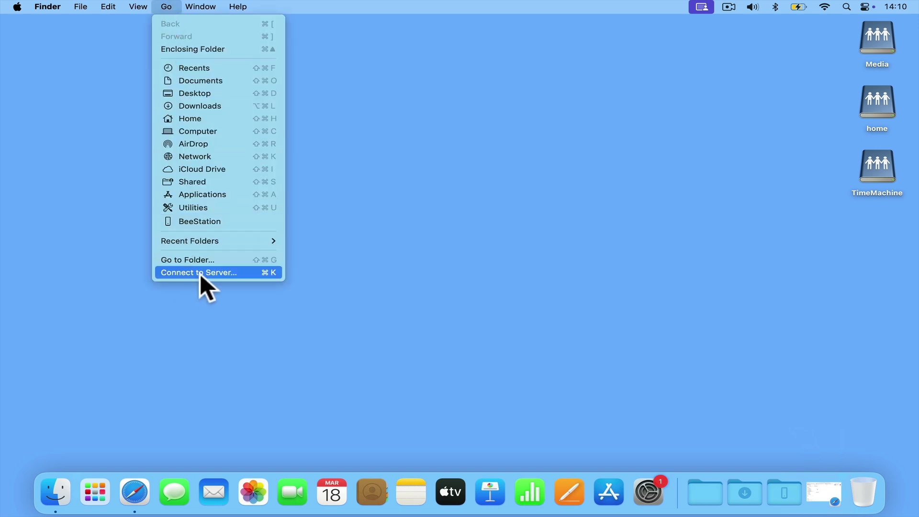
left_click(212, 274)
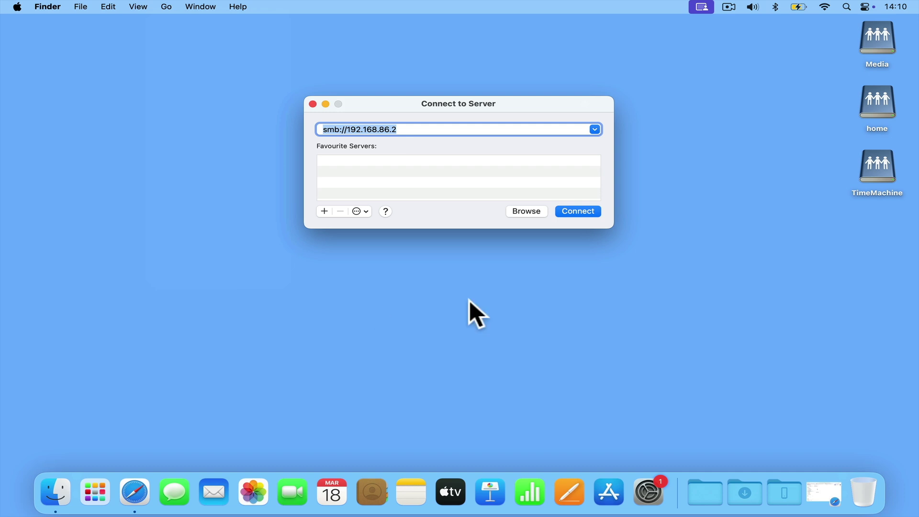
left_click(592, 211)
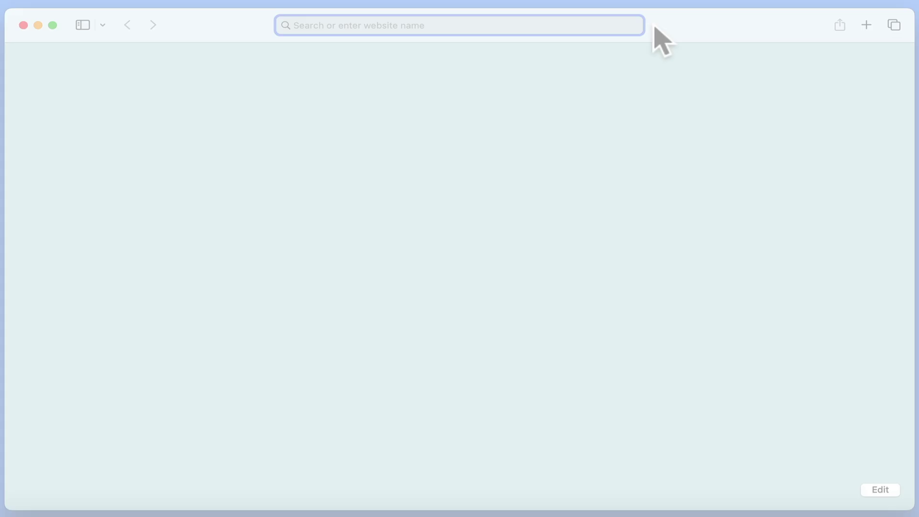
Load the portal.bee.synology.com root page in Safari
type("ort")
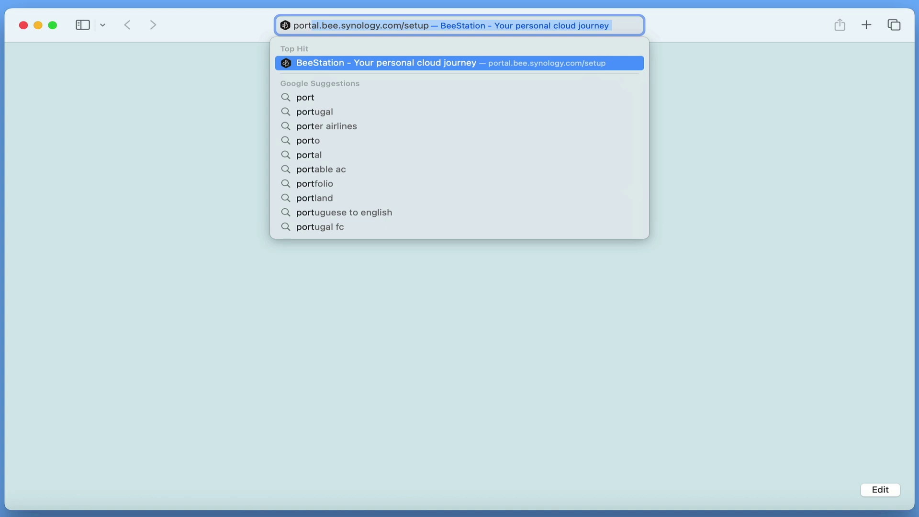
key("Right")
key("BackSpace")
key("BackSpace")
key("BackSpace")
key("BackSpace")
key("BackSpace")
key("BackSpace")
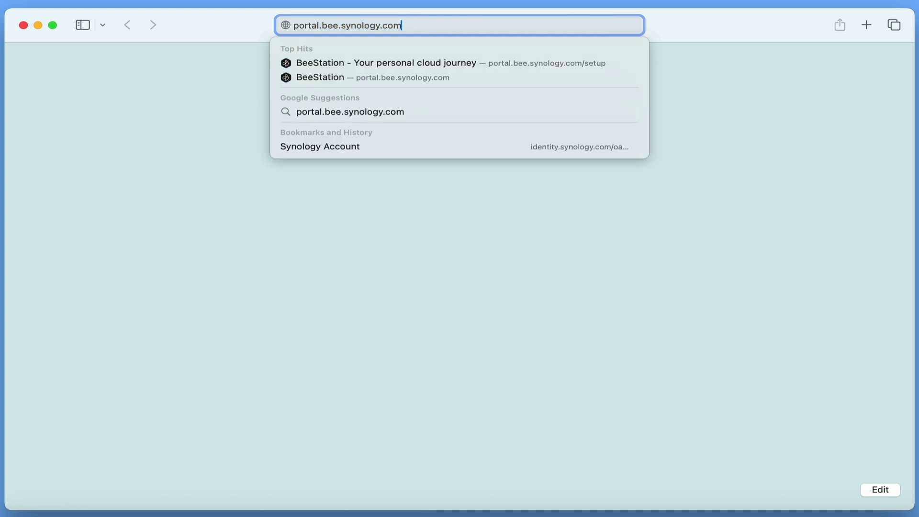
key("Return")
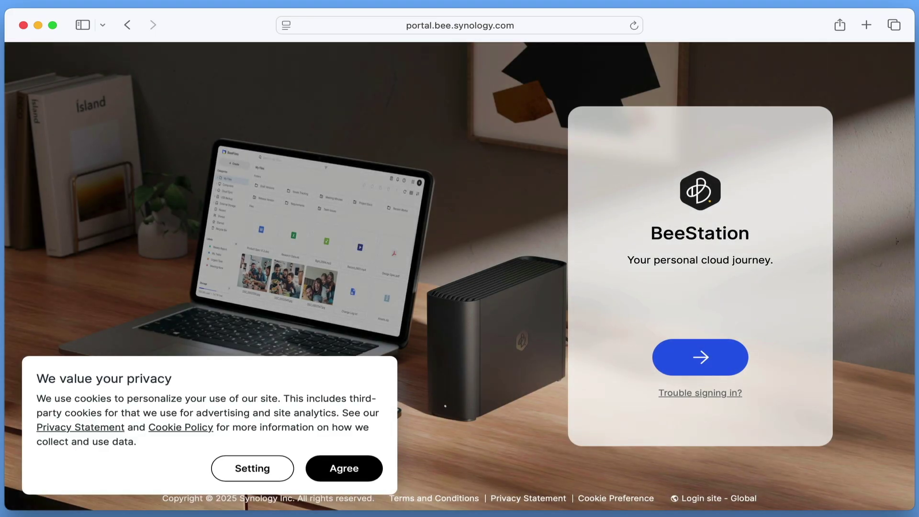
Sign in with the Synology account e-mail and its verification code, then accept cookies
left_click(723, 360)
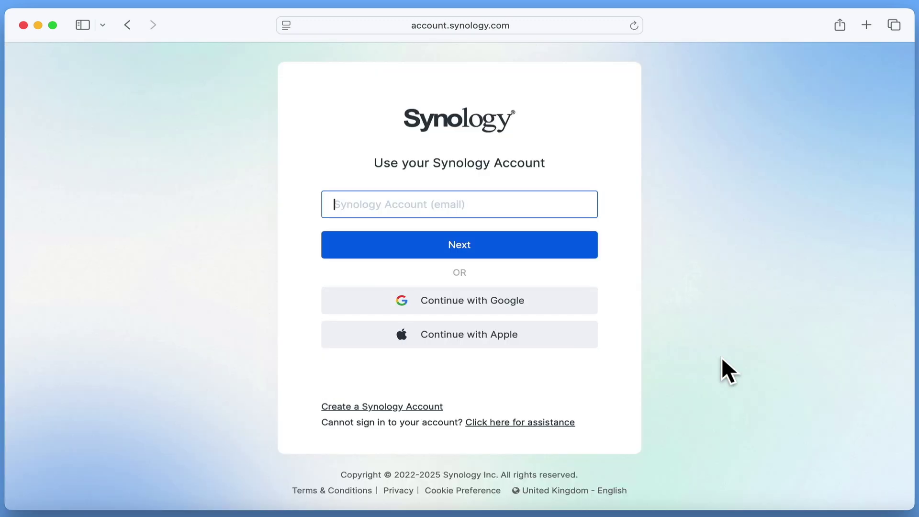
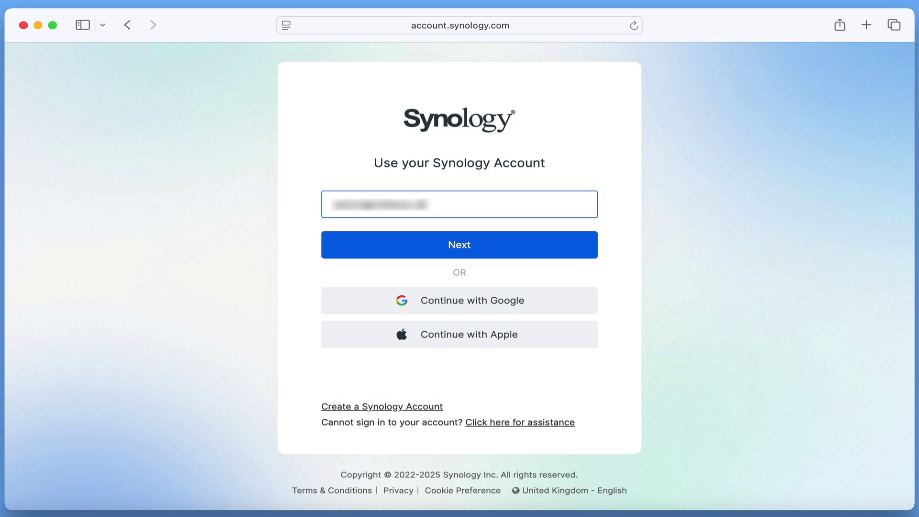
key("Return")
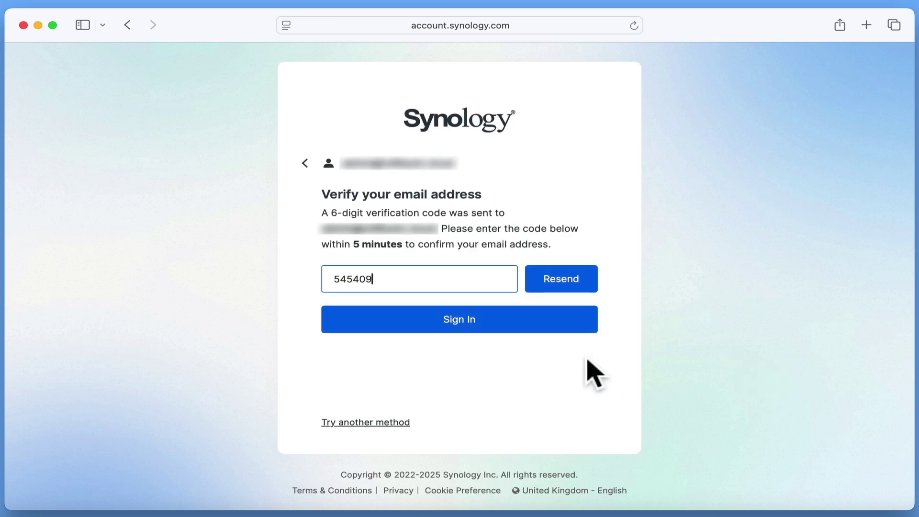
left_click(526, 318)
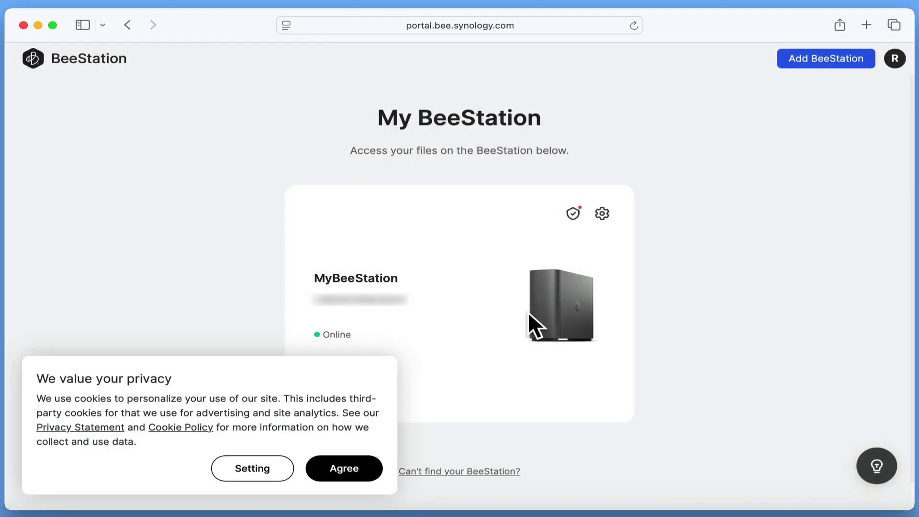
left_click(367, 468)
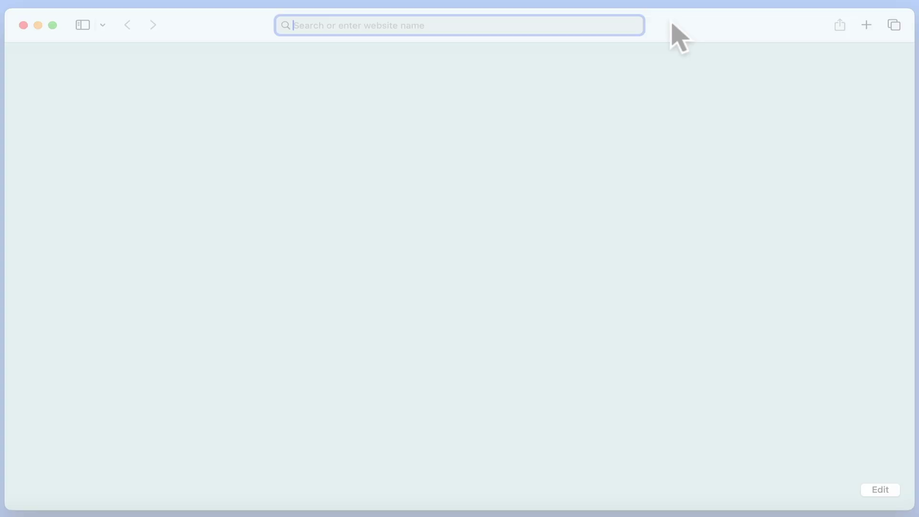
Open 192.168.86.2 and enter the local account username and password at MyBeeStation sign-in
type("192")
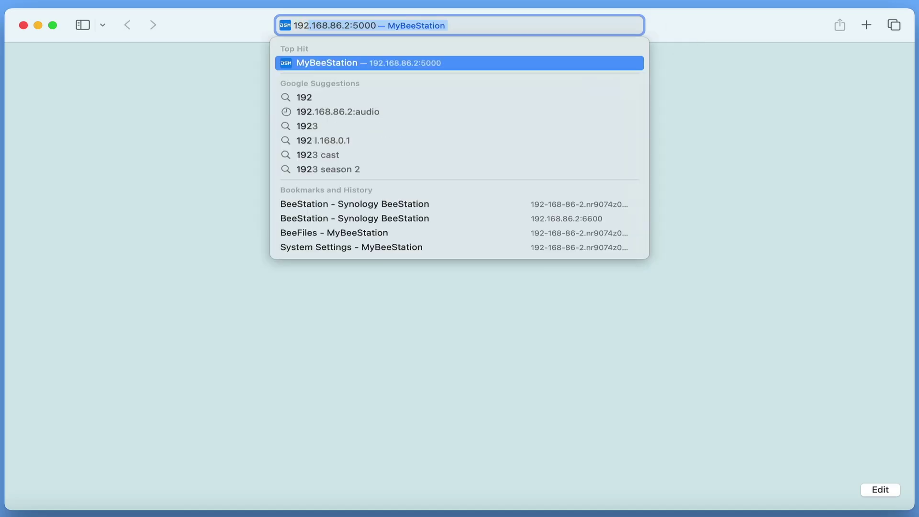
key("Right")
key("BackSpace")
key("BackSpace")
key("BackSpace")
key("BackSpace")
key("BackSpace")
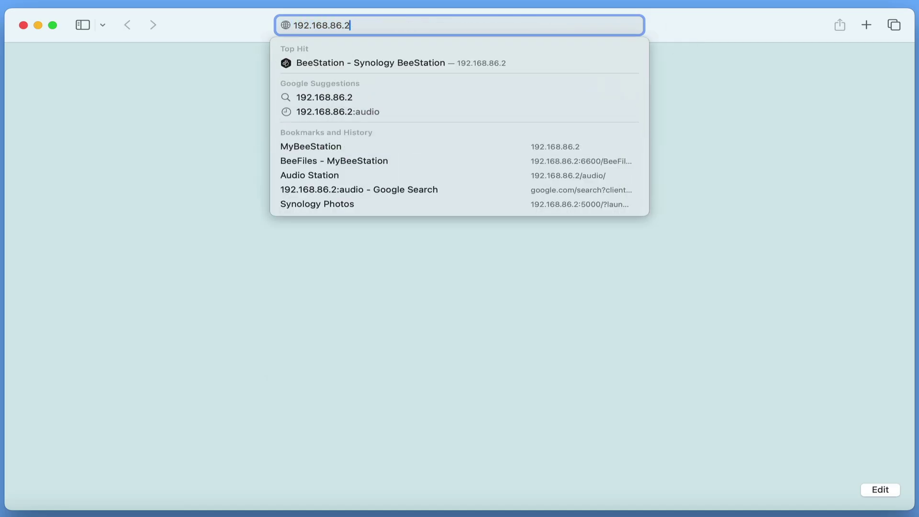
key("Return")
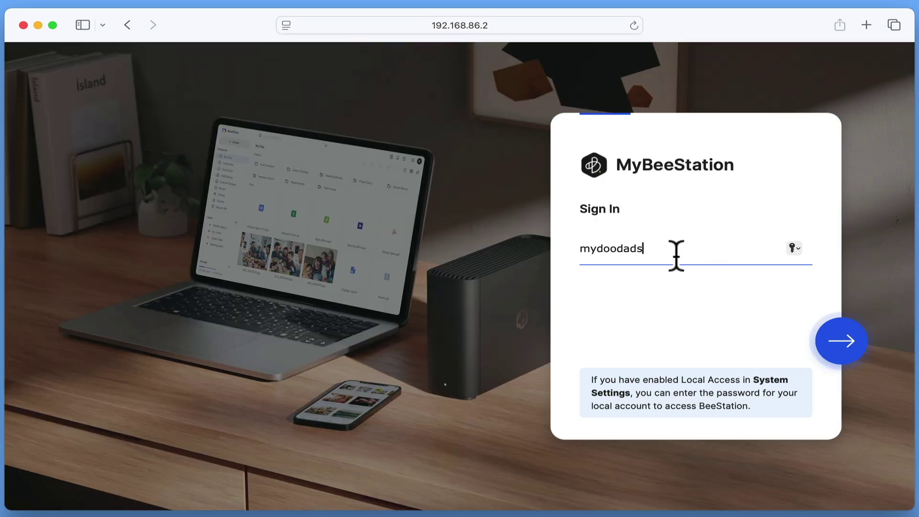
left_click(835, 332)
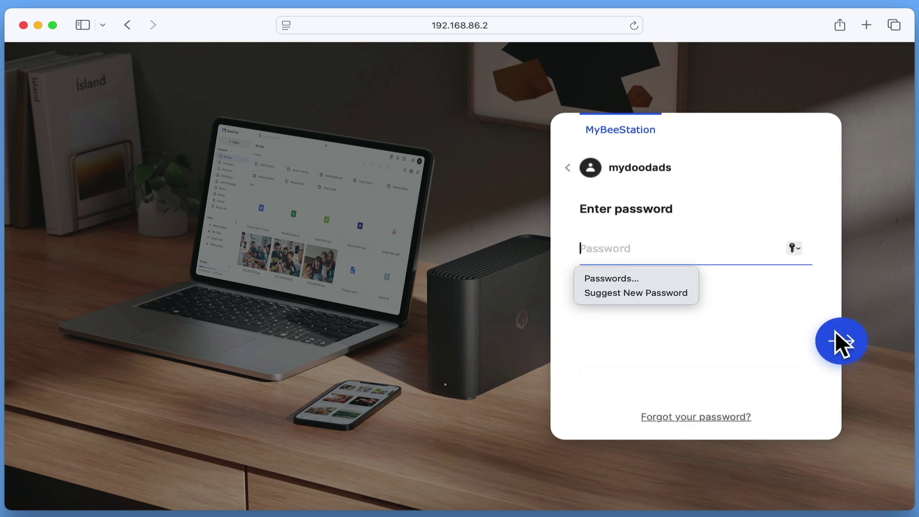
type("••••••••")
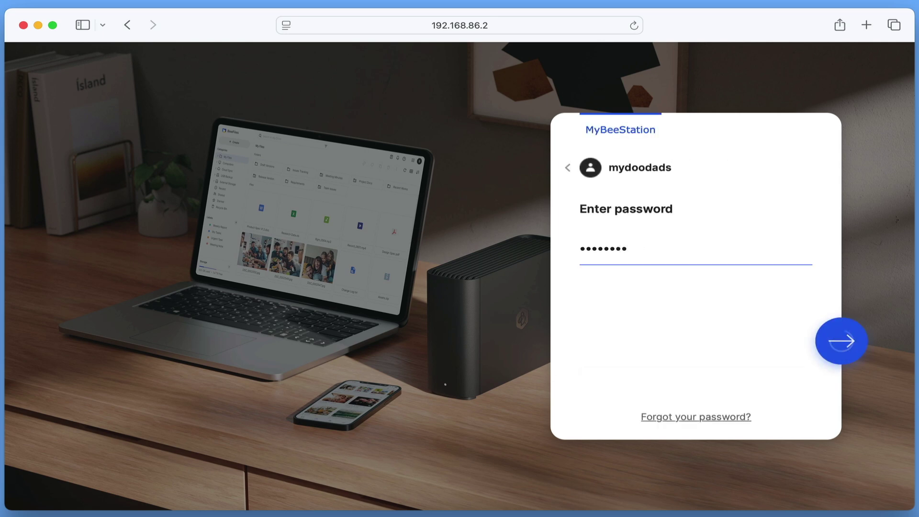